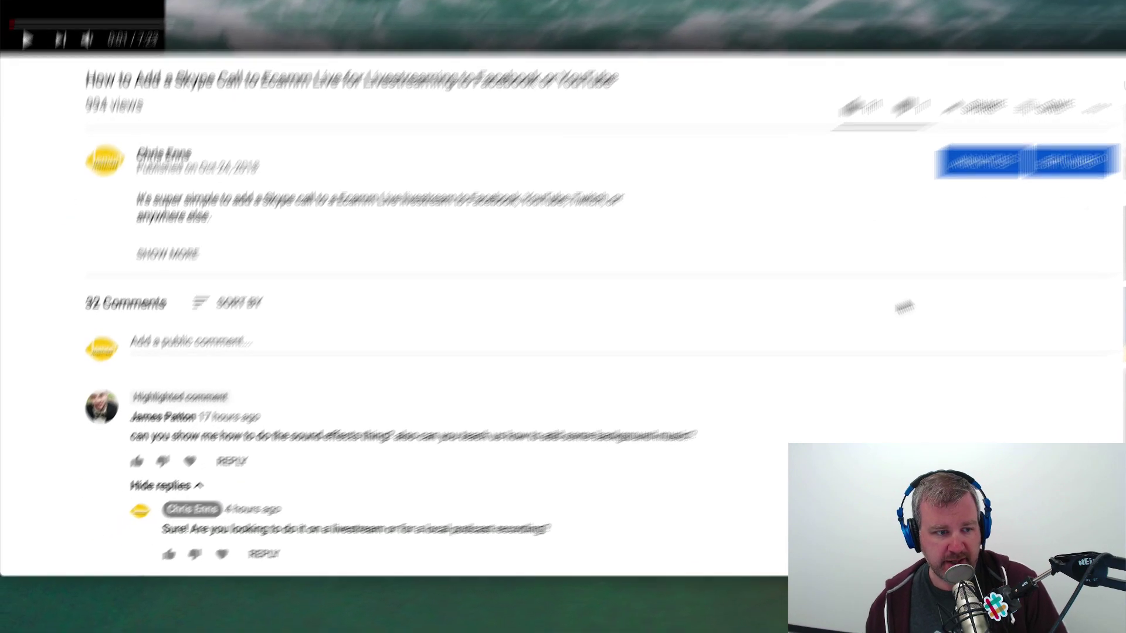
Scroll the YouTube page down to the comment asking about sound effects and background music
{"action": "scroll", "coordinate": [1026, 249], "scroll_direction": "down", "scroll_amount": 3}
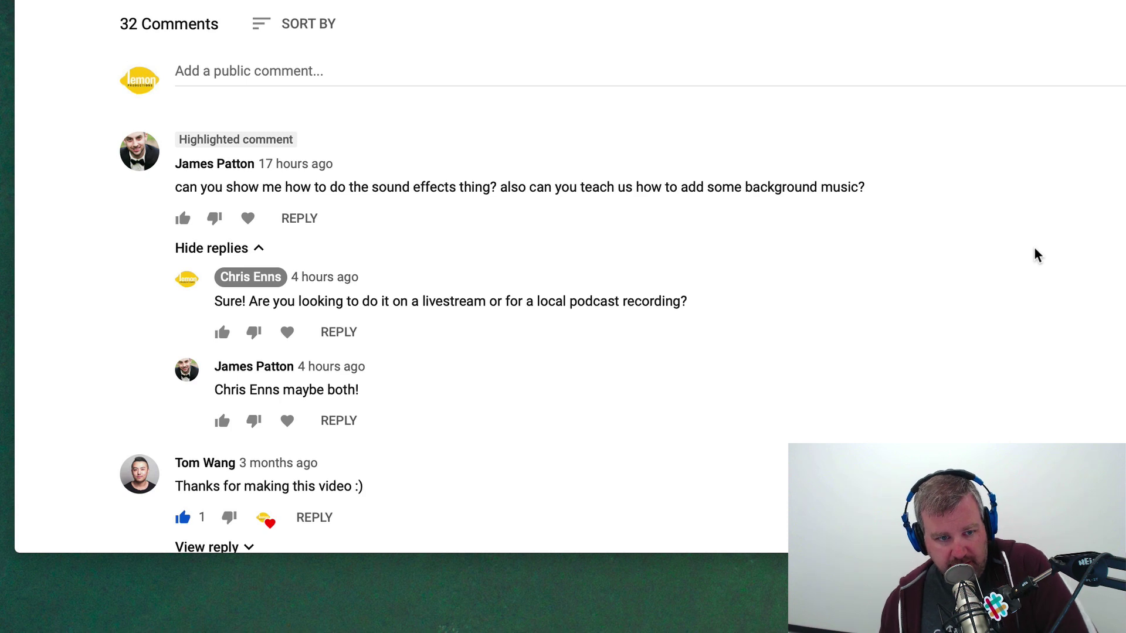
{"action": "scroll", "coordinate": [1033, 254], "scroll_direction": "down", "scroll_amount": 3}
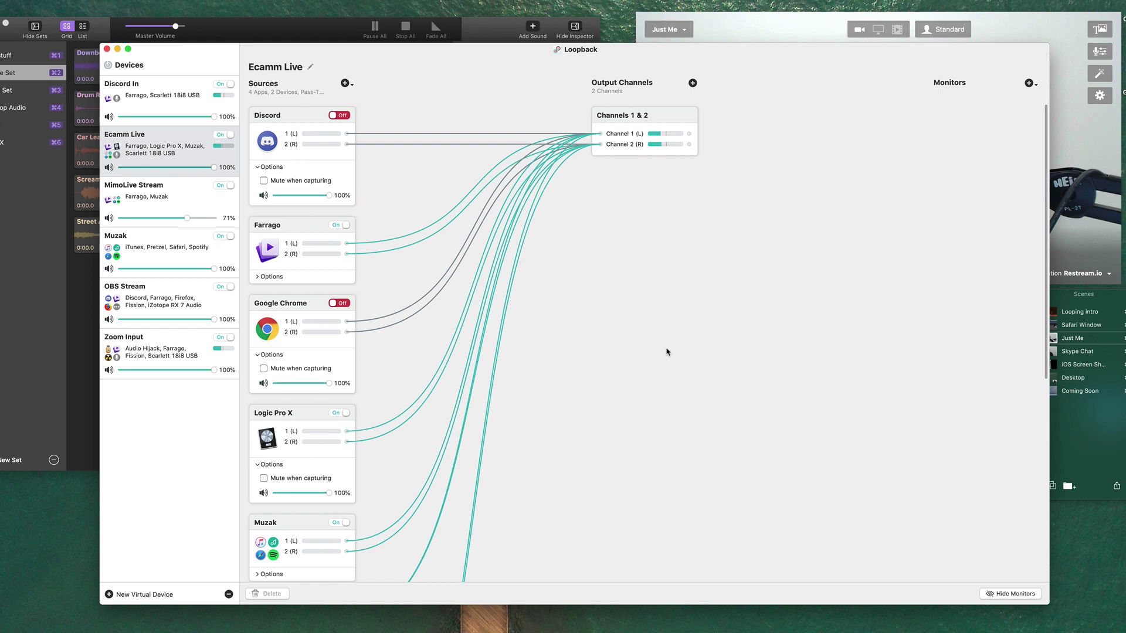
Review the Ecamm Live virtual device's sources in Loopback, including Farrago and Discord In
{"action": "left_click", "coordinate": [151, 147]}
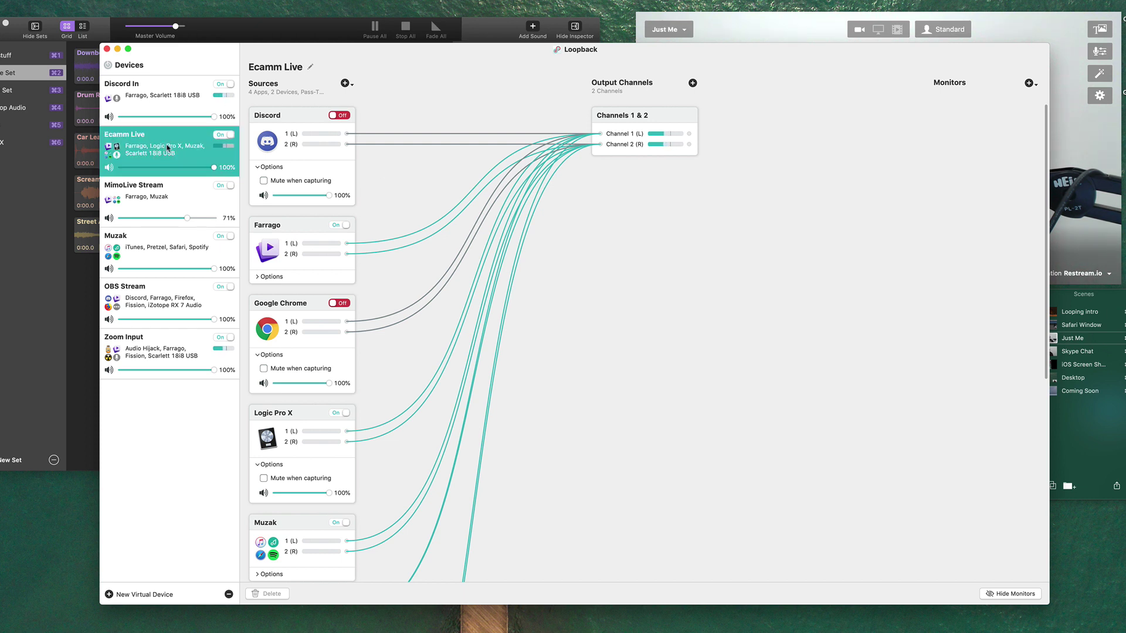
{"action": "left_click", "coordinate": [292, 227]}
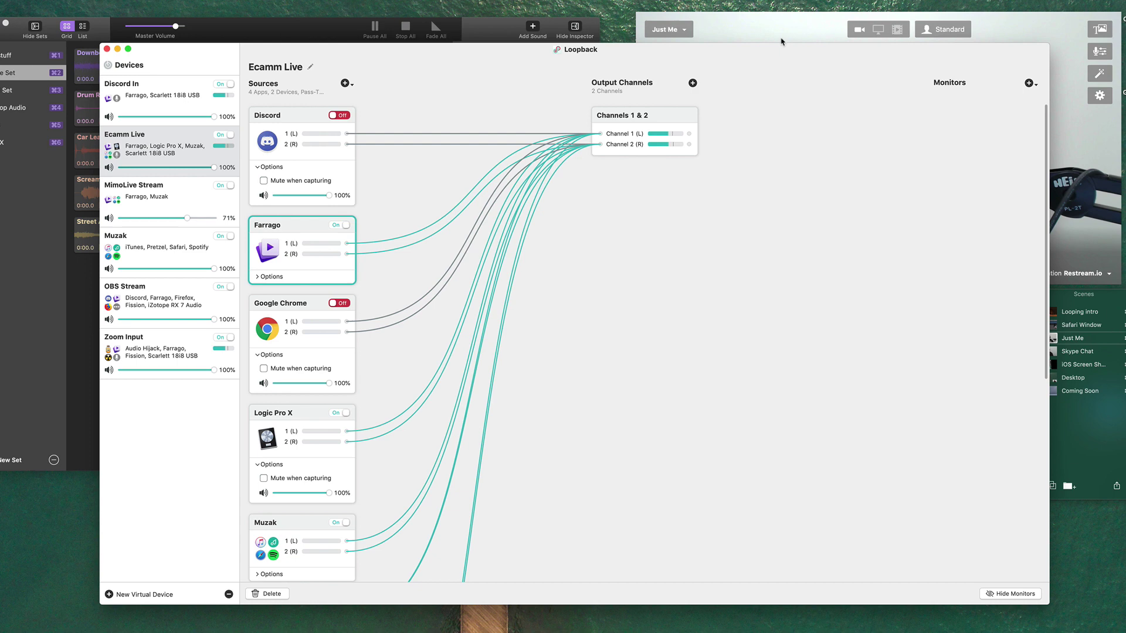
{"action": "scroll", "coordinate": [359, 381], "scroll_direction": "down", "scroll_amount": 10}
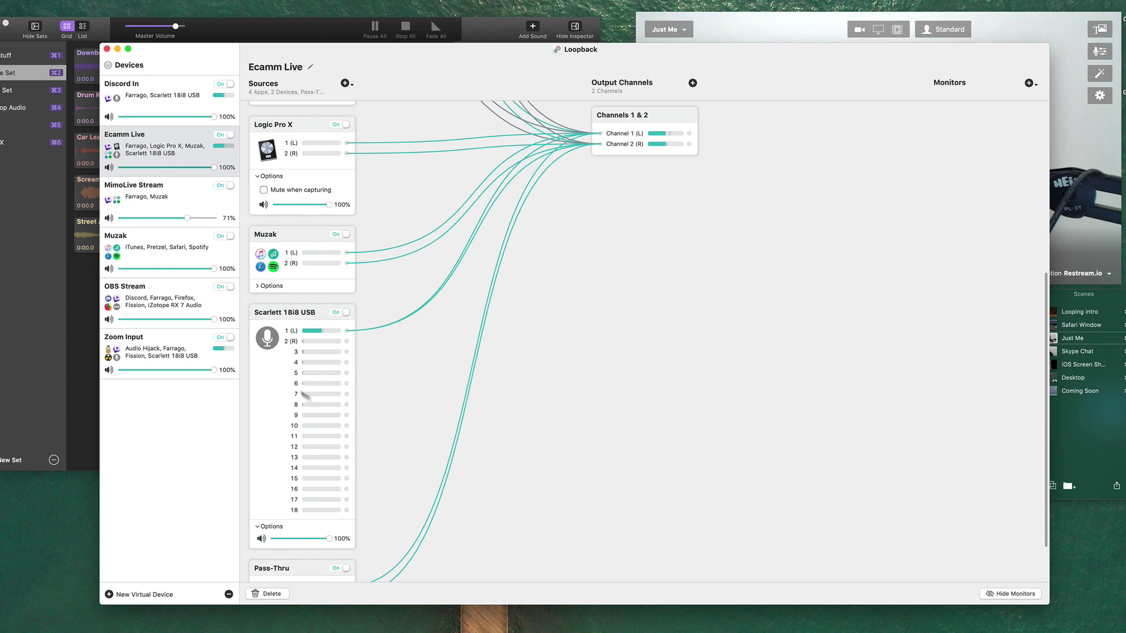
{"action": "scroll", "coordinate": [308, 356], "scroll_direction": "up", "scroll_amount": 3}
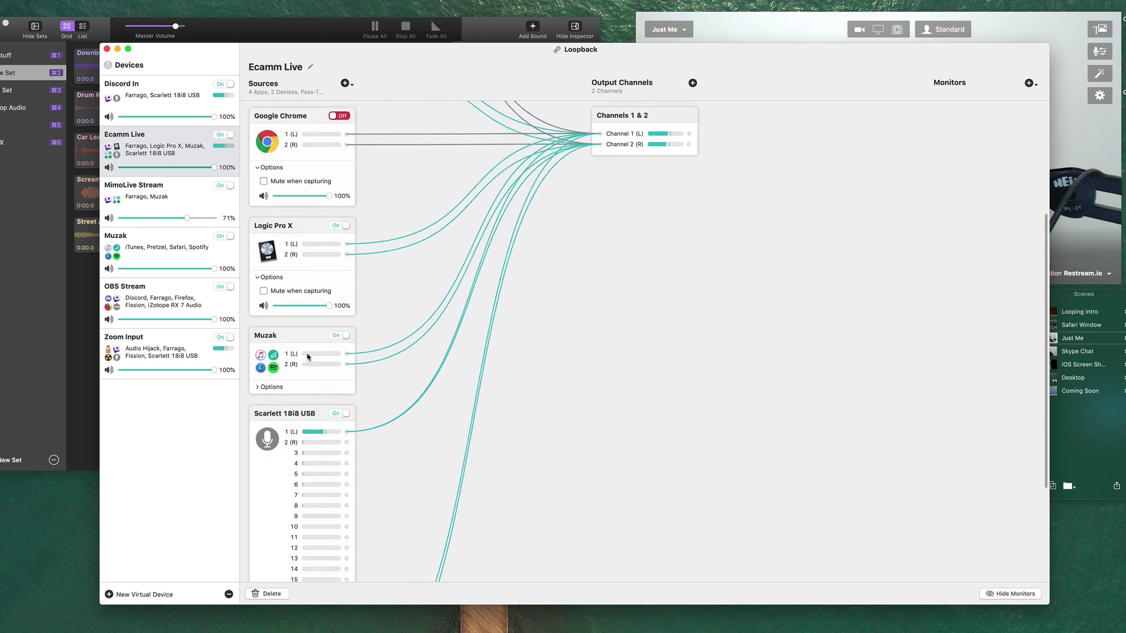
{"action": "left_click", "coordinate": [147, 143]}
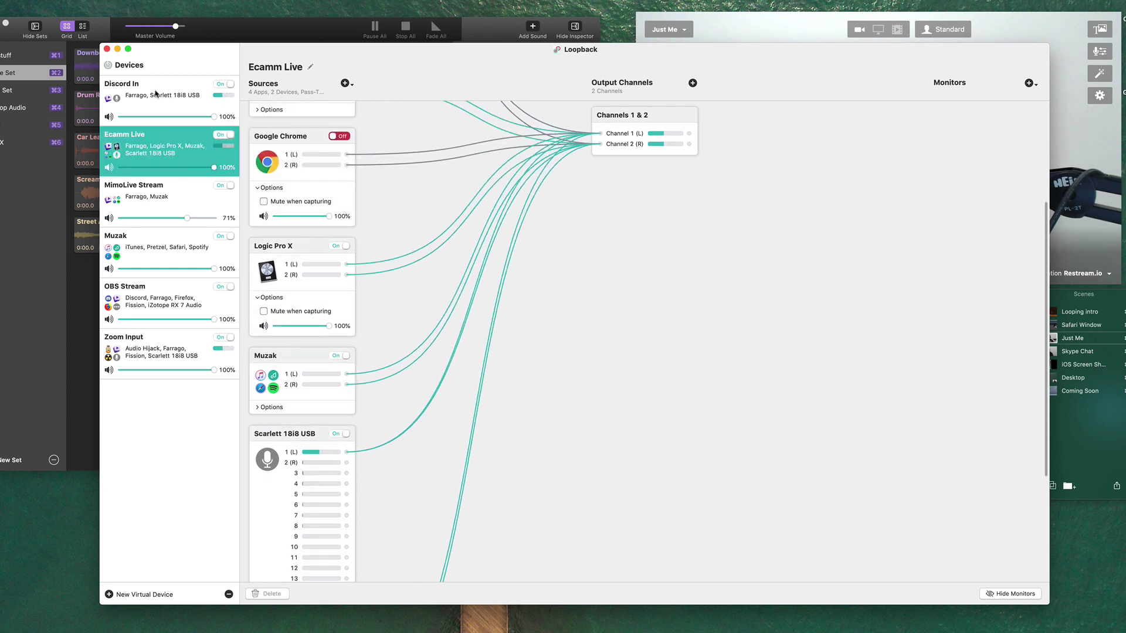
{"action": "left_click", "coordinate": [158, 96]}
{"action": "left_click", "coordinate": [171, 139]}
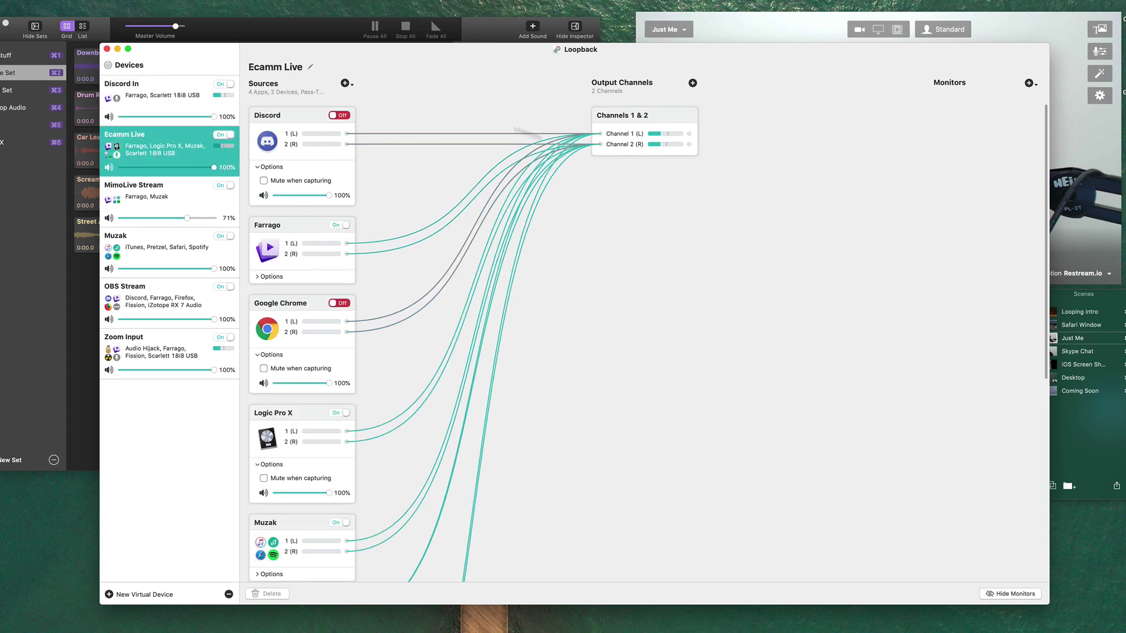
{"action": "key", "text": "super+h"}
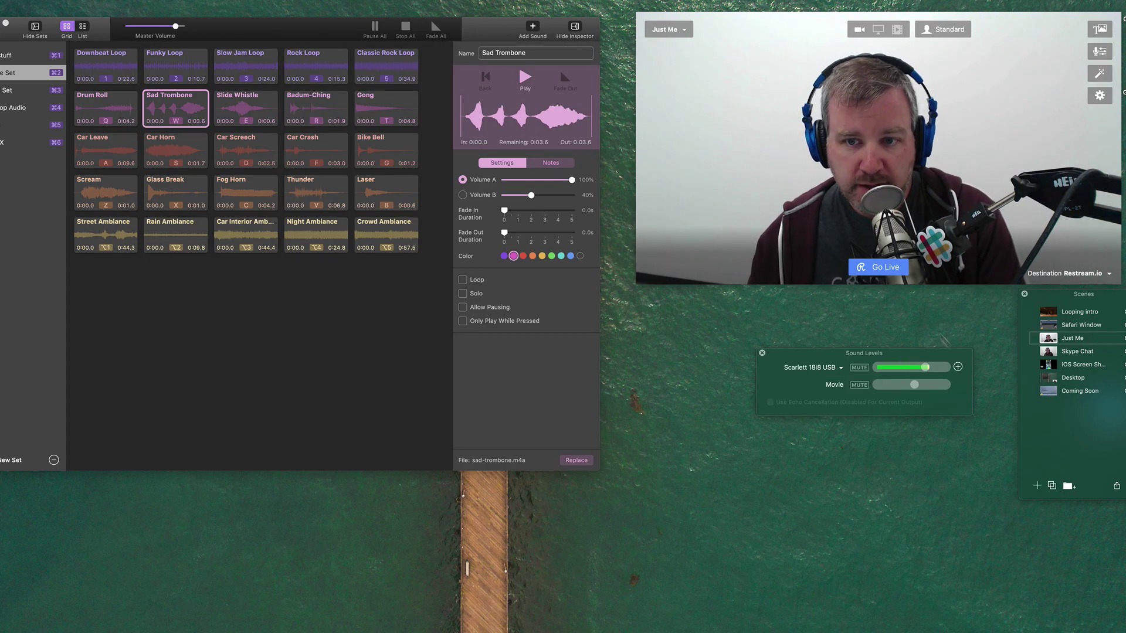
{"action": "left_click", "coordinate": [839, 369]}
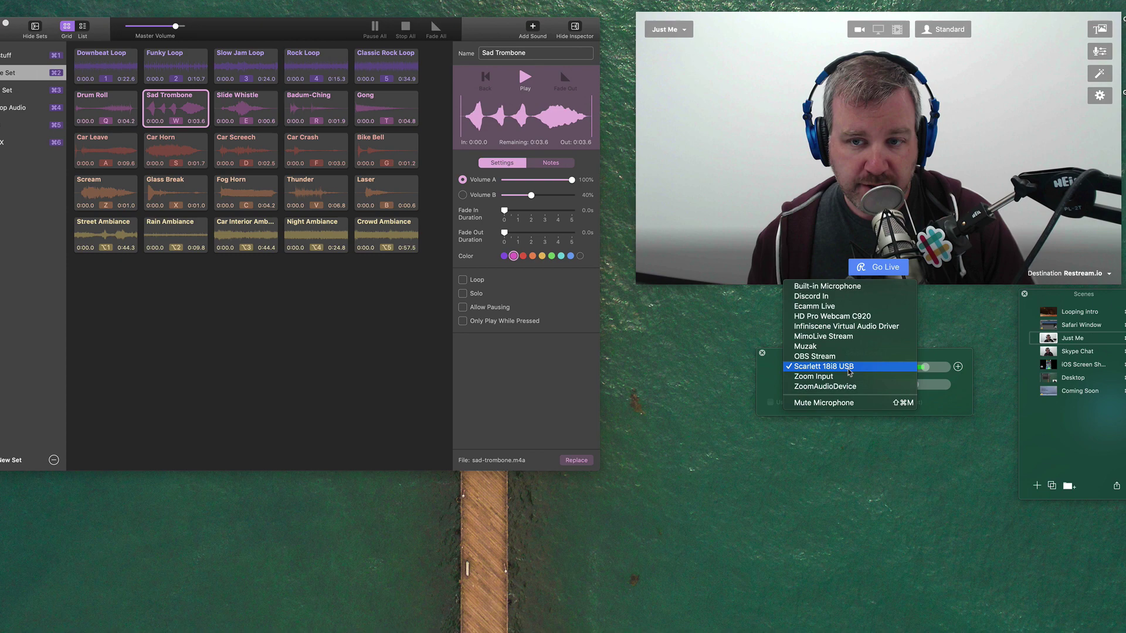
{"action": "left_click", "coordinate": [847, 369]}
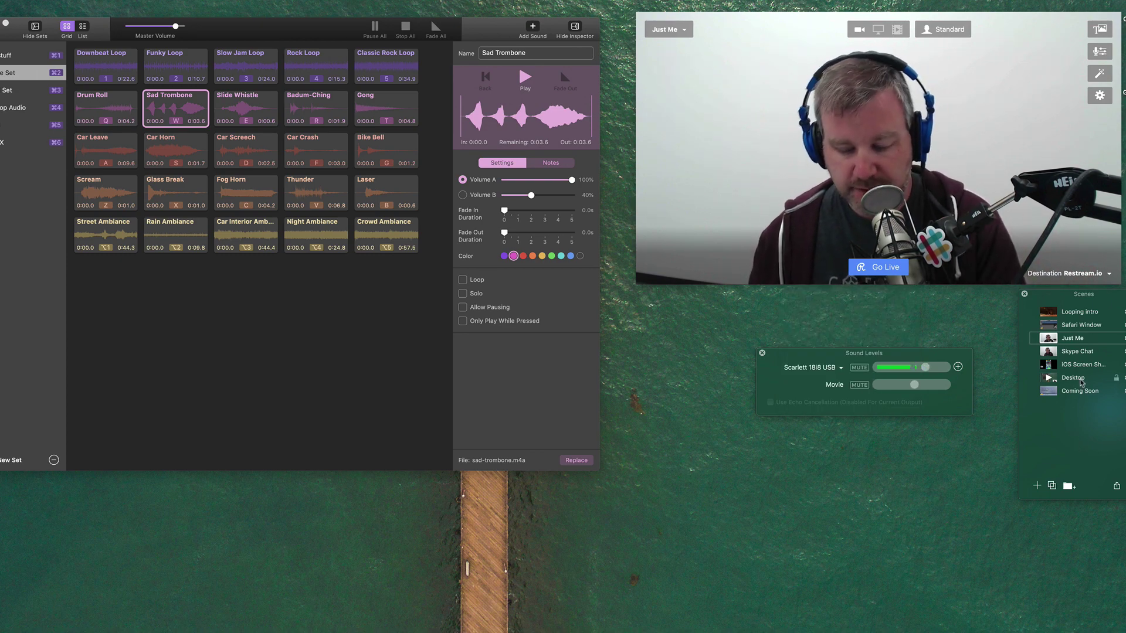
Raise the System Audio level in Ecamm Live's Desktop scene
{"action": "left_click", "coordinate": [1082, 383]}
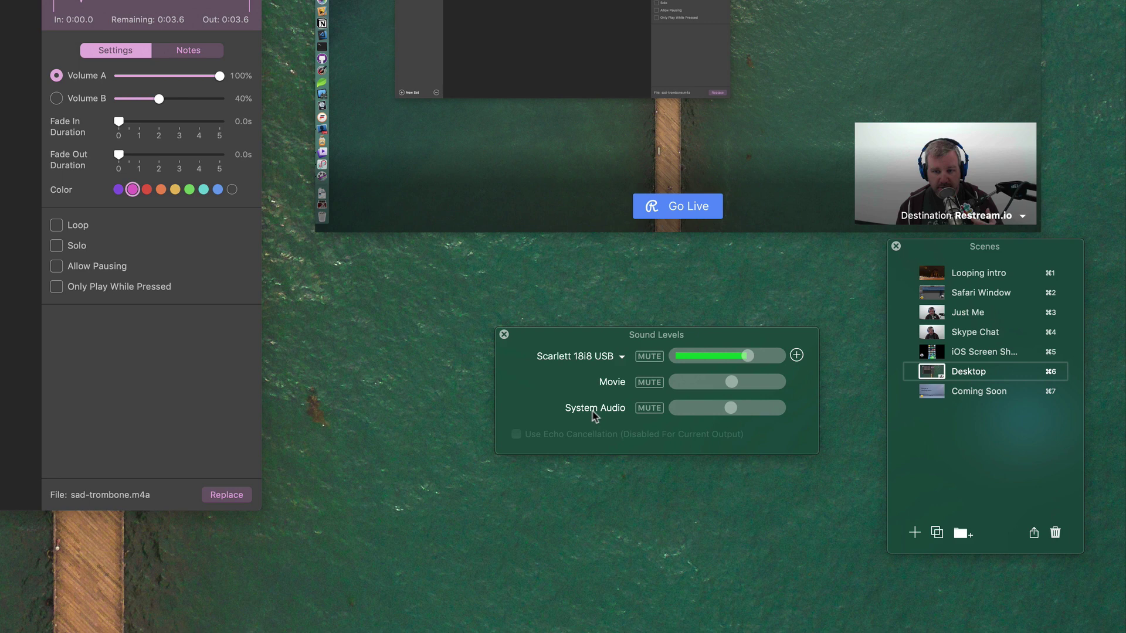
{"action": "scroll", "coordinate": [732, 411], "scroll_direction": "up", "scroll_amount": 3}
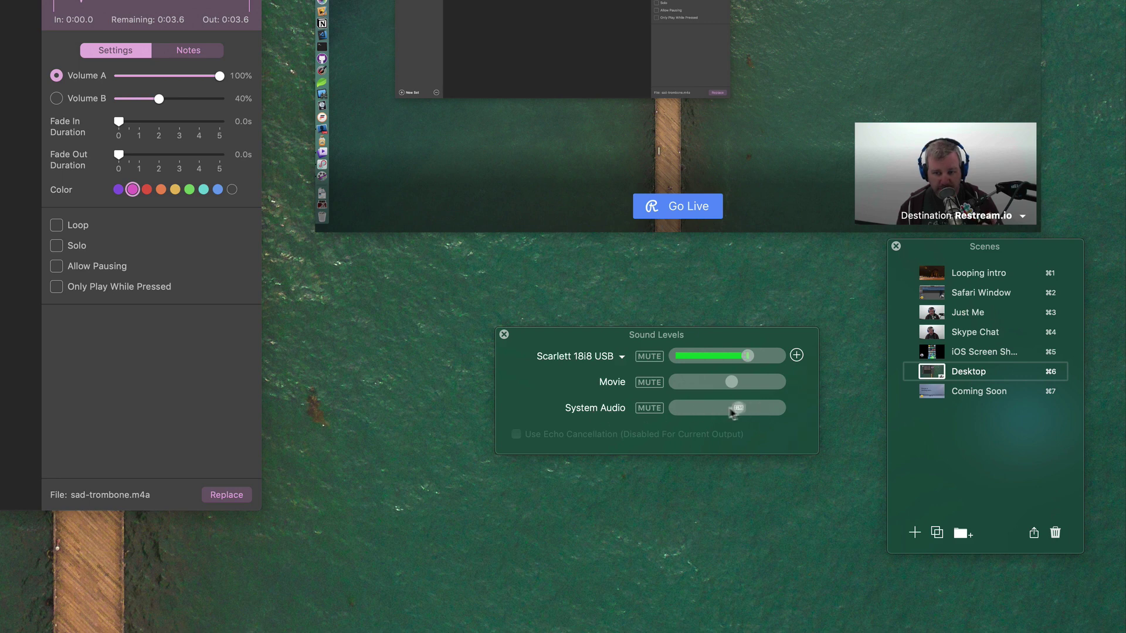
{"action": "left_click", "coordinate": [748, 405]}
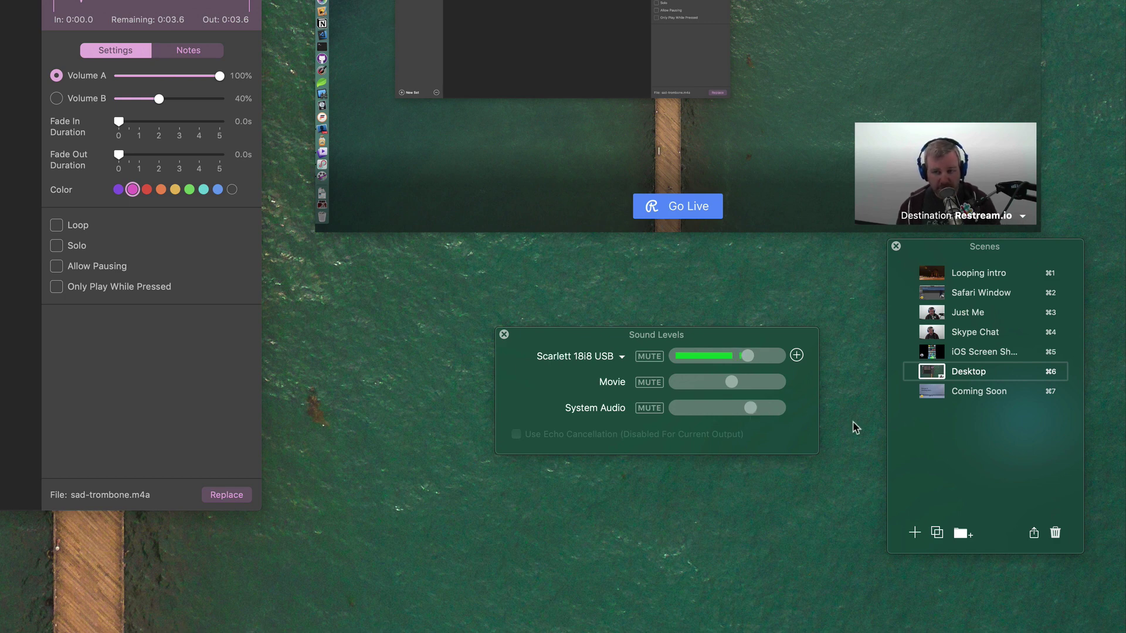
Switch to the Skype Chat scene, keep Scarlett 18i8 USB as the microphone, and go to Loopback
{"action": "key", "text": "super+4"}
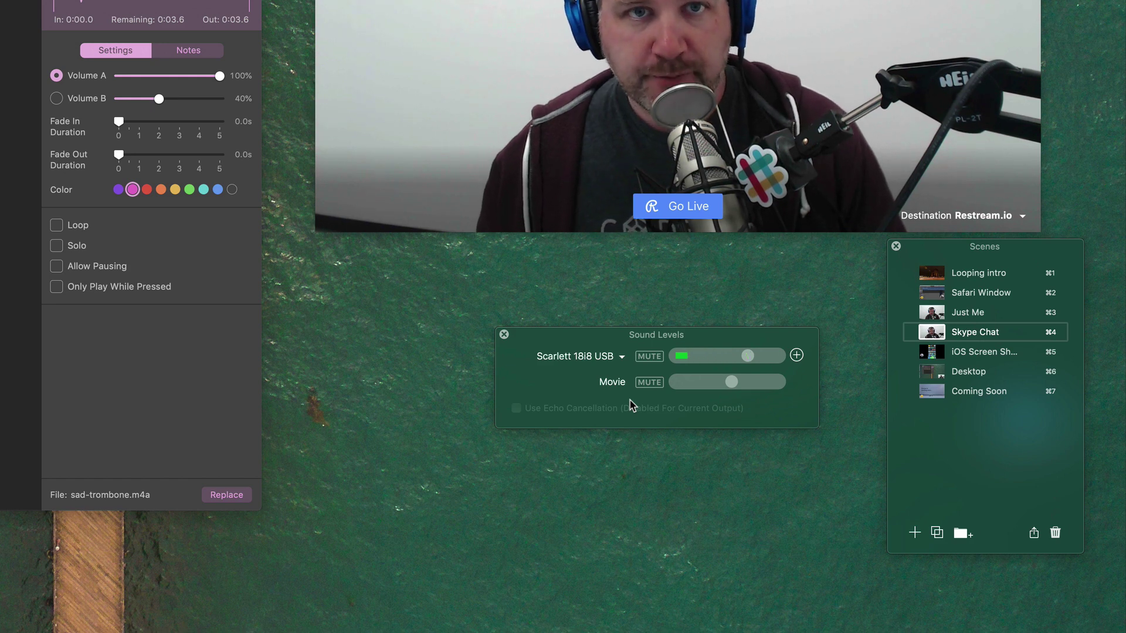
{"action": "left_click", "coordinate": [620, 356]}
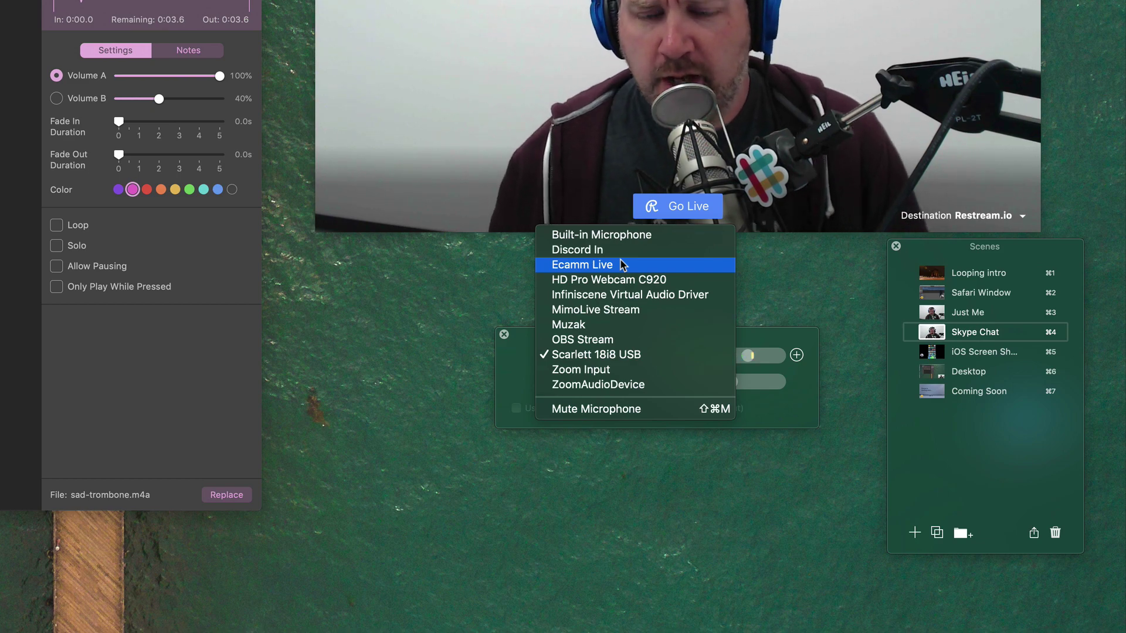
{"action": "left_click", "coordinate": [958, 415]}
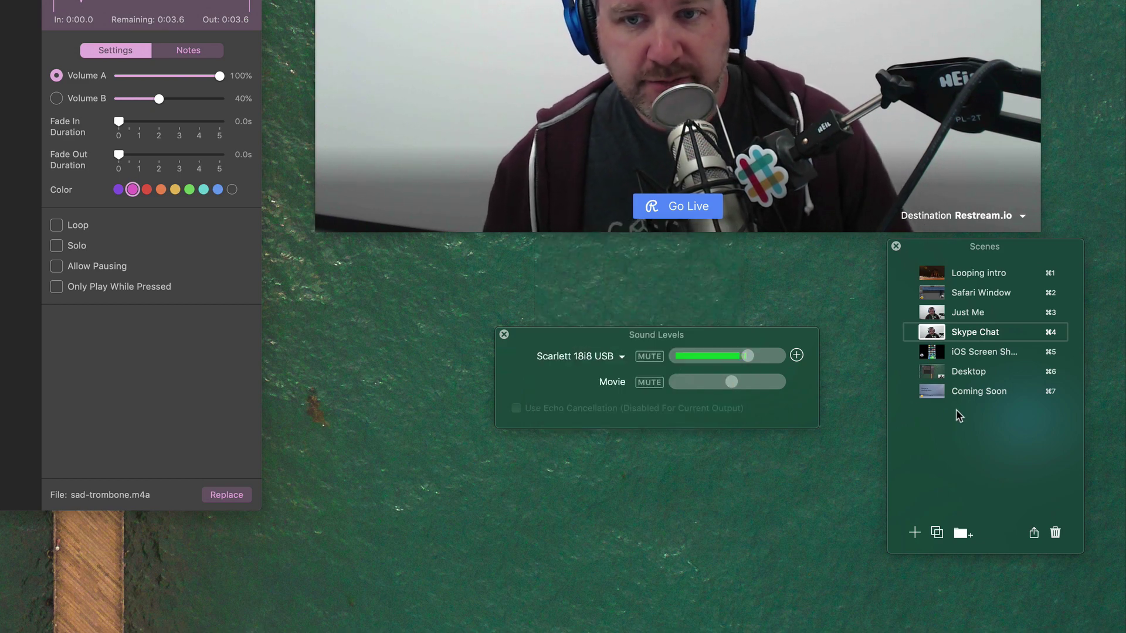
{"action": "key", "text": "super+Tab"}
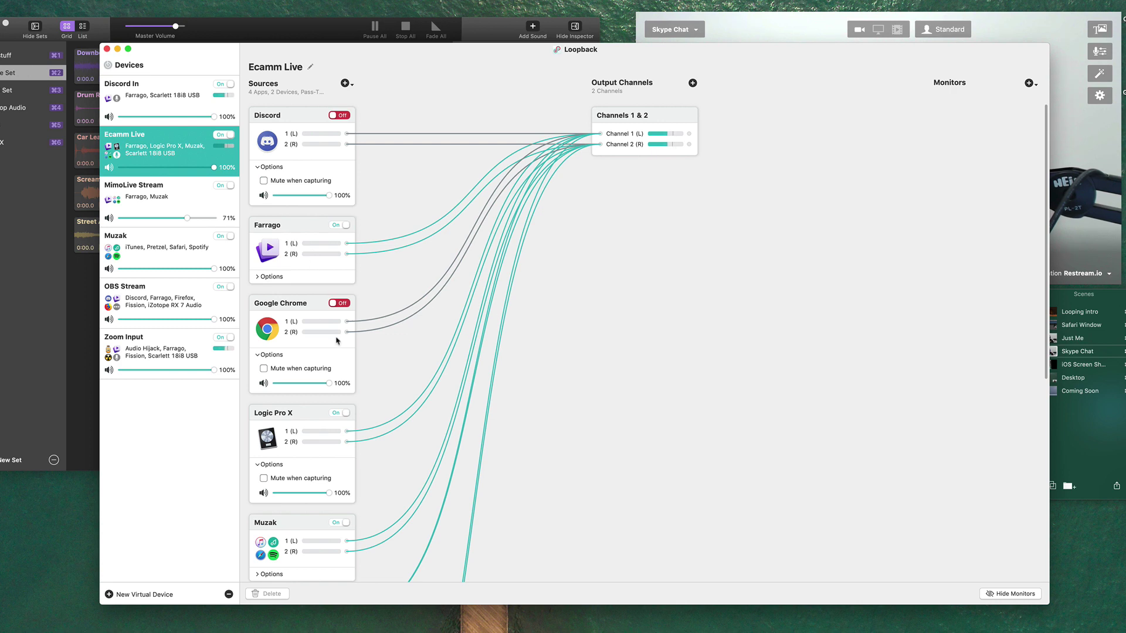
Inspect the Farrago and Logic Pro X sources on the Ecamm Live device, then hide Loopback
{"action": "scroll", "coordinate": [337, 340], "scroll_direction": "down", "scroll_amount": 2}
{"action": "left_click", "coordinate": [299, 221]}
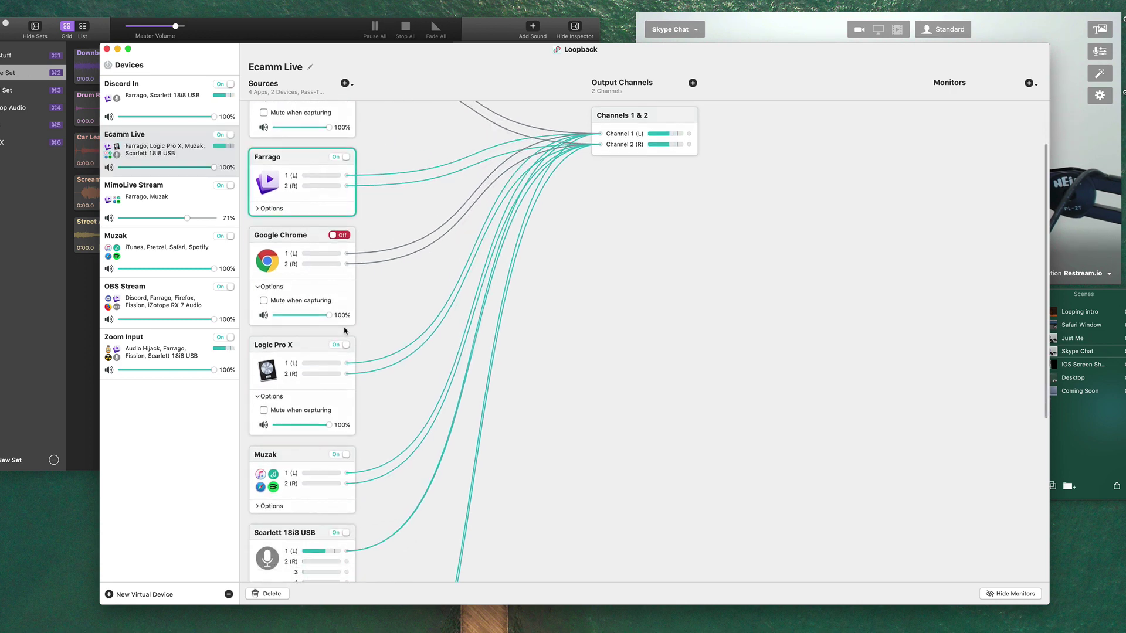
{"action": "scroll", "coordinate": [322, 334], "scroll_direction": "down", "scroll_amount": 1}
{"action": "scroll", "coordinate": [323, 337], "scroll_direction": "down", "scroll_amount": 4}
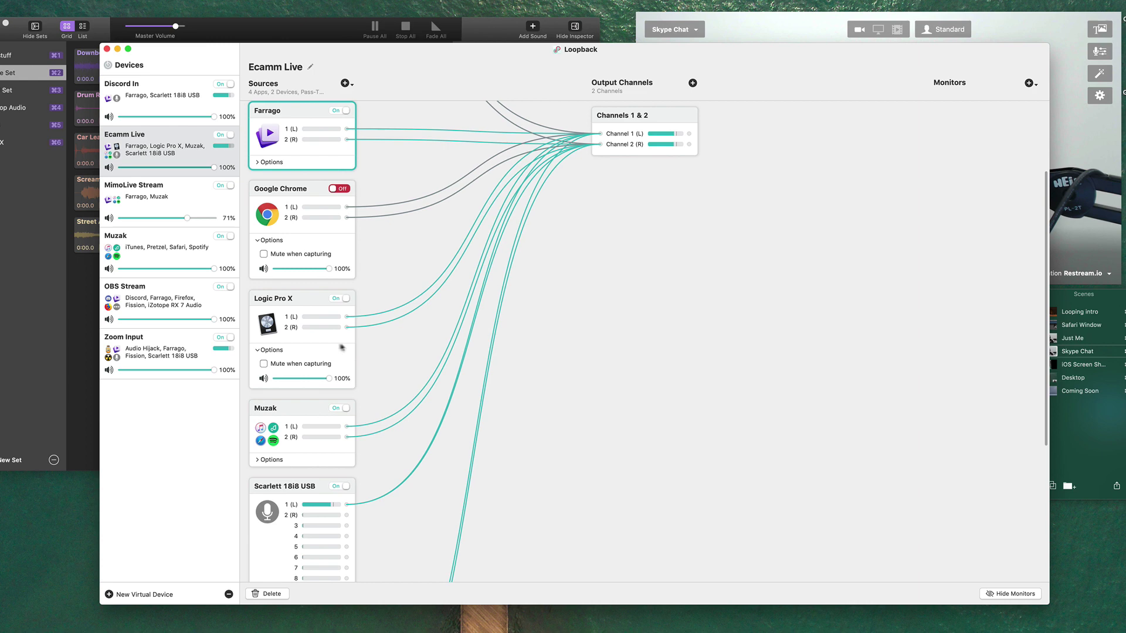
{"action": "scroll", "coordinate": [319, 379], "scroll_direction": "down", "scroll_amount": 12}
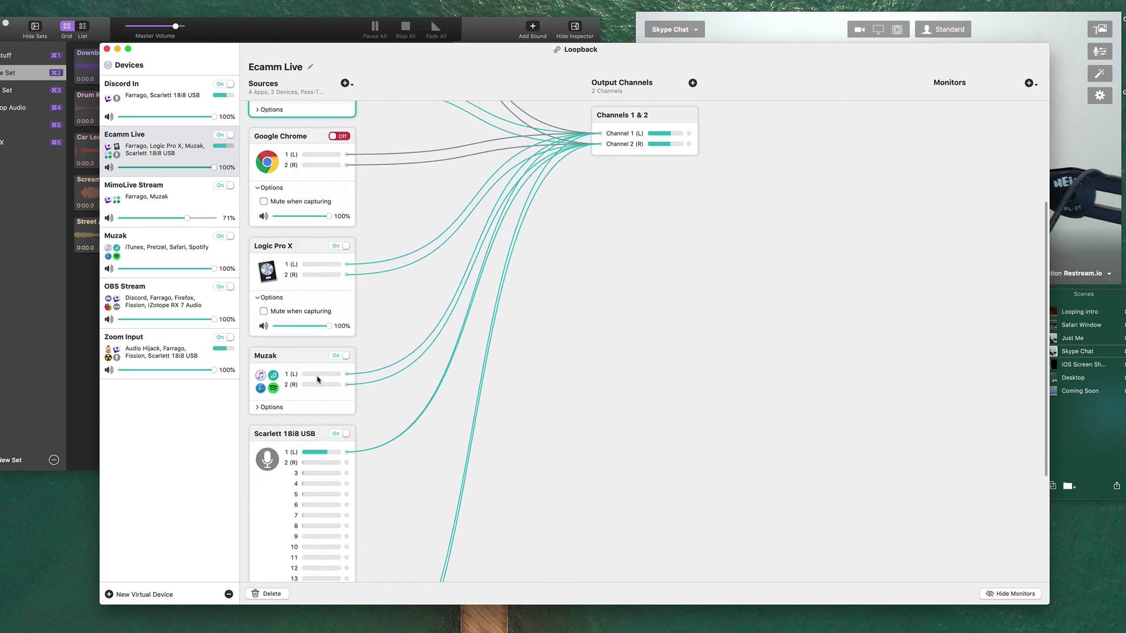
{"action": "scroll", "coordinate": [329, 265], "scroll_direction": "up", "scroll_amount": 15}
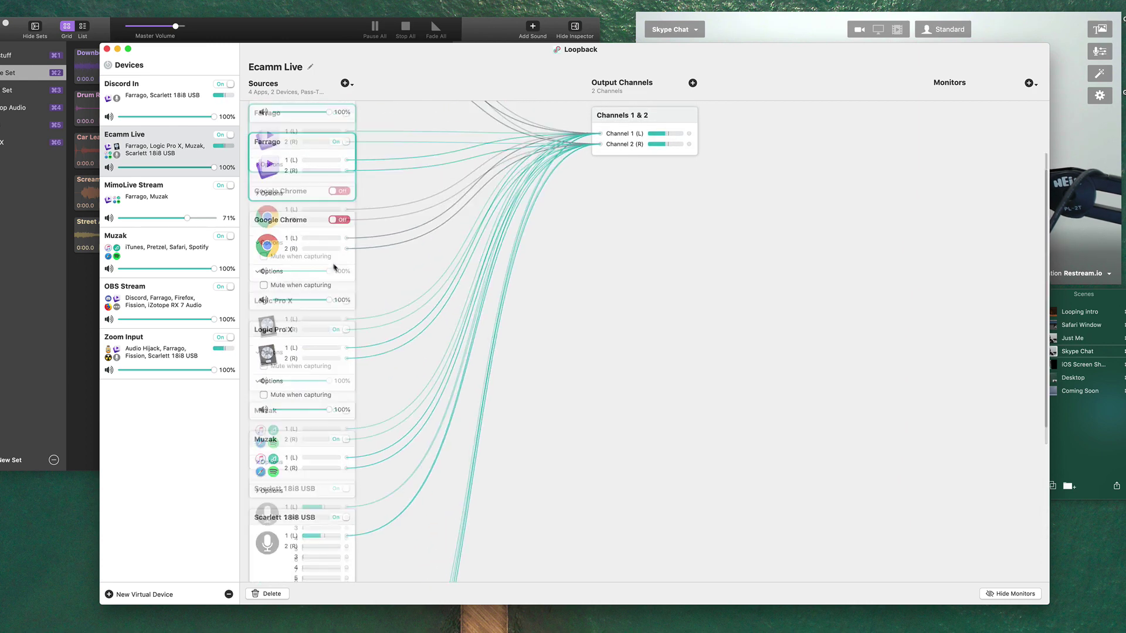
{"action": "left_click", "coordinate": [330, 402]}
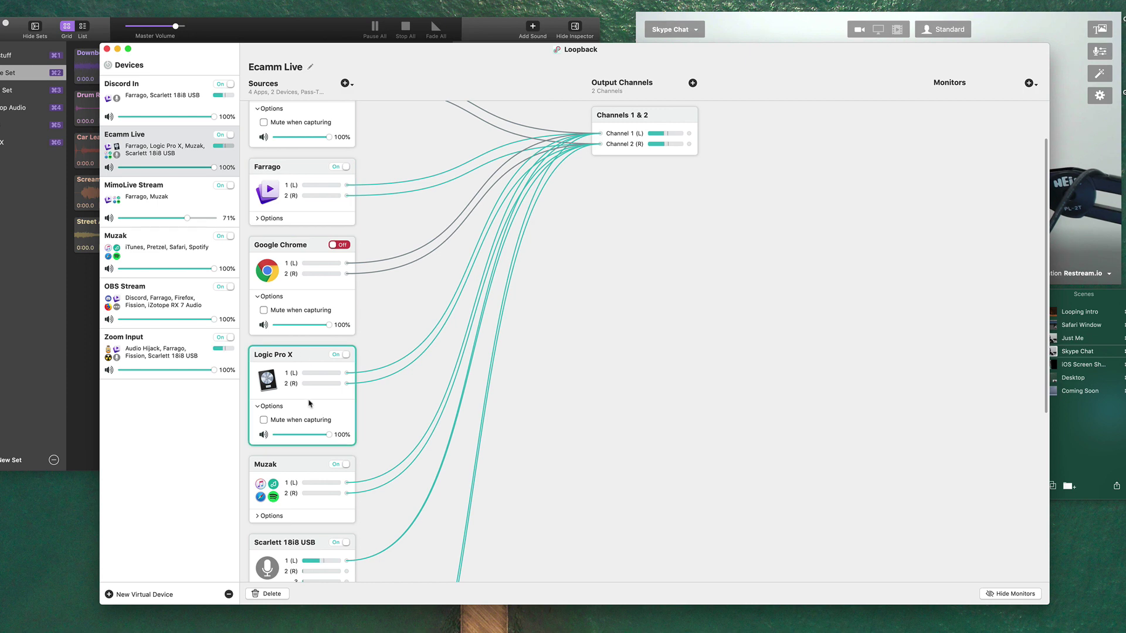
{"action": "scroll", "coordinate": [338, 403], "scroll_direction": "down", "scroll_amount": 15}
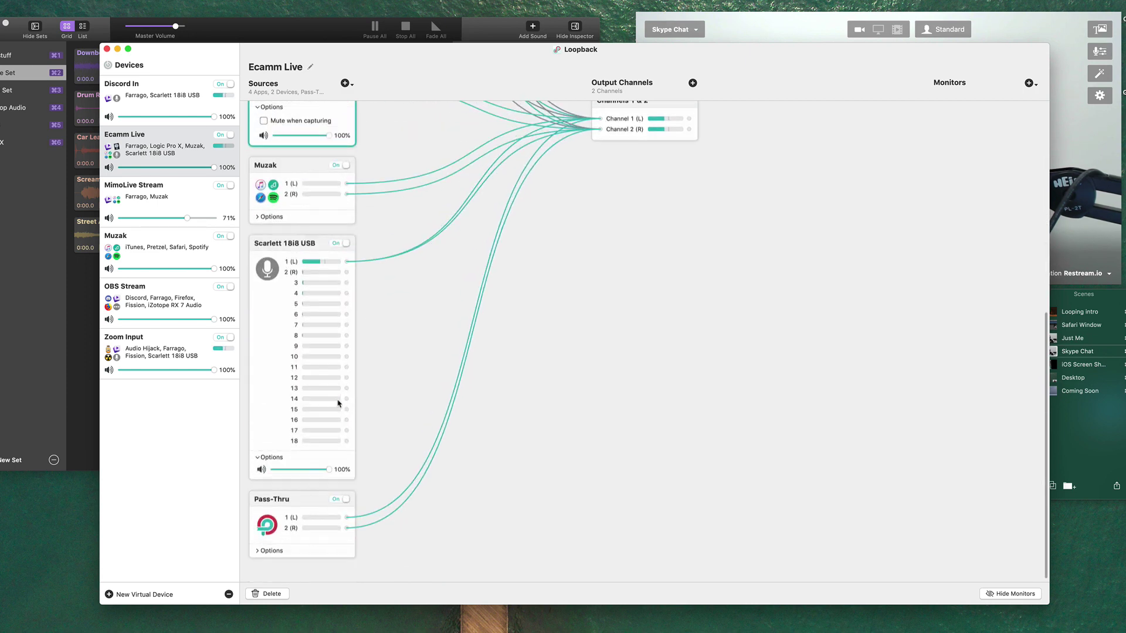
{"action": "key", "text": "super+h"}
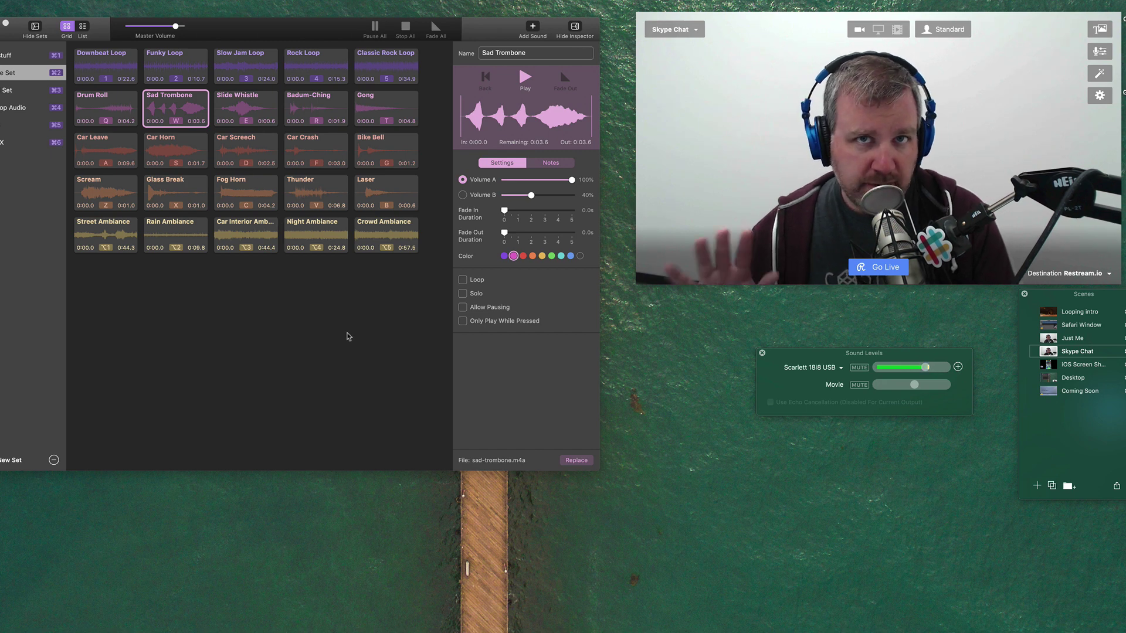
Open Ecamm Live's Audio preferences, then switch to Desktop and back to Skype Chat
{"action": "left_click", "coordinate": [347, 336]}
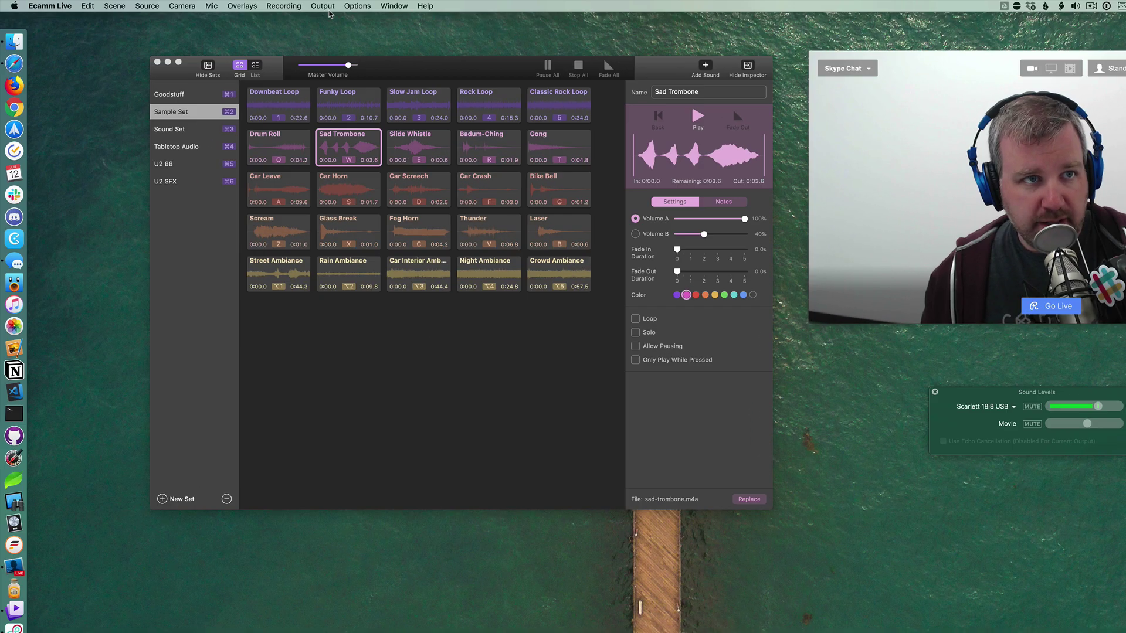
{"action": "left_click", "coordinate": [356, 6]}
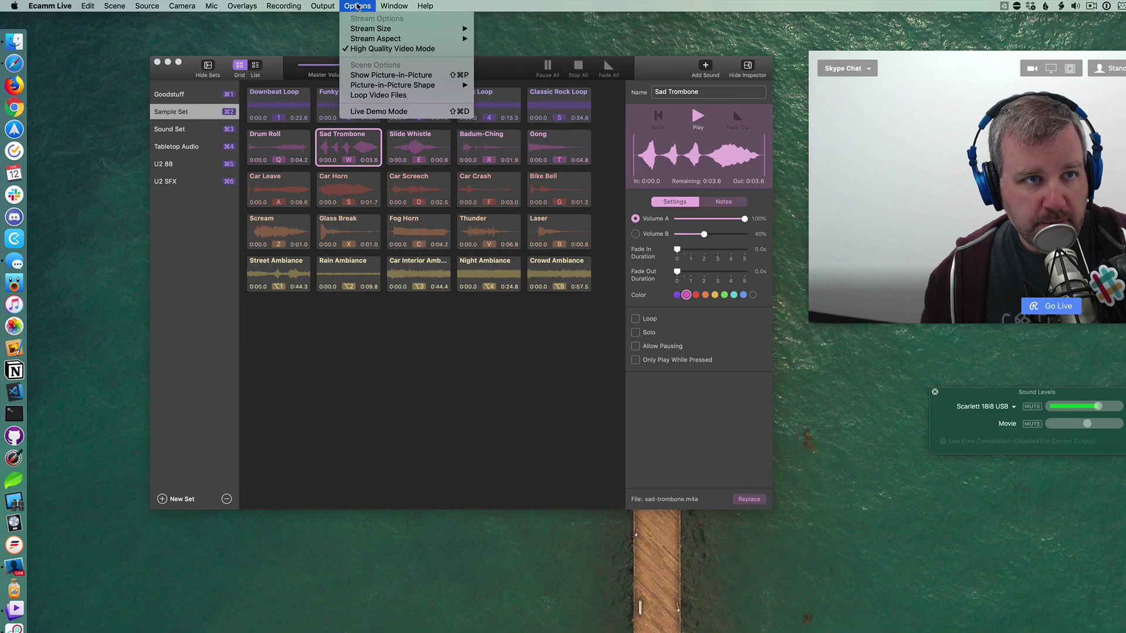
{"action": "mouse_move", "coordinate": [284, 5]}
{"action": "mouse_move", "coordinate": [50, 6]}
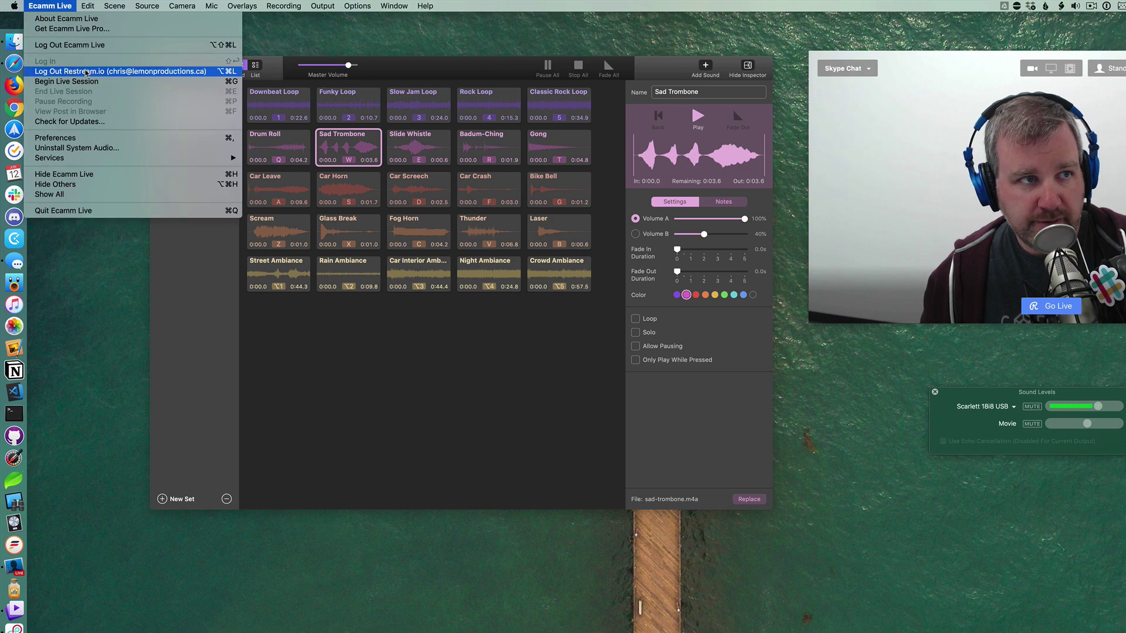
{"action": "left_click", "coordinate": [97, 137]}
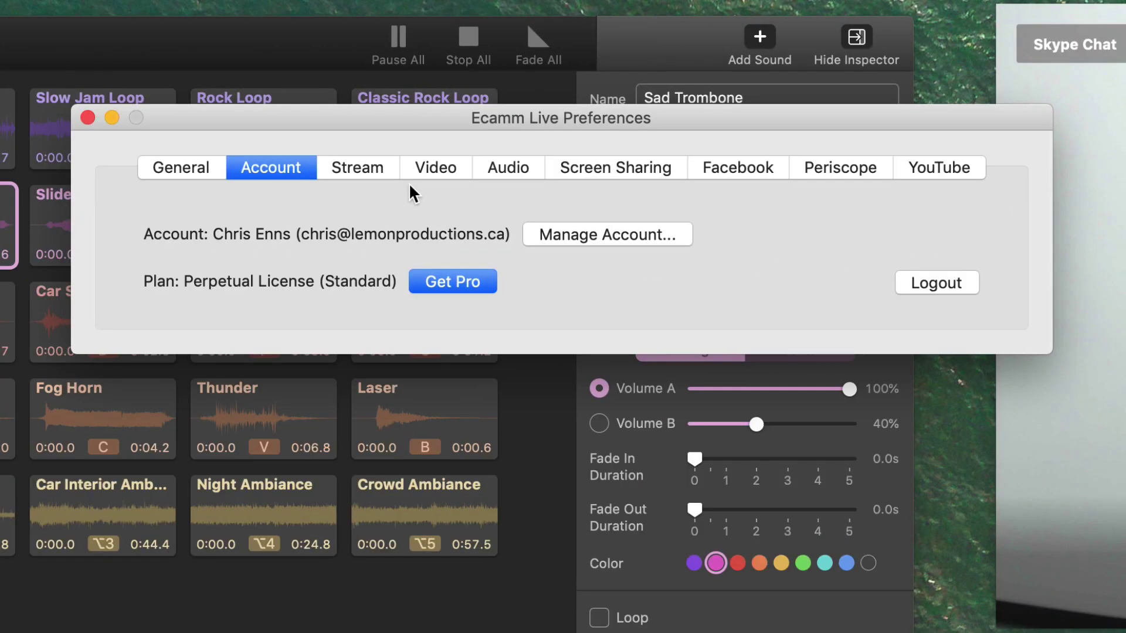
{"action": "left_click", "coordinate": [516, 170]}
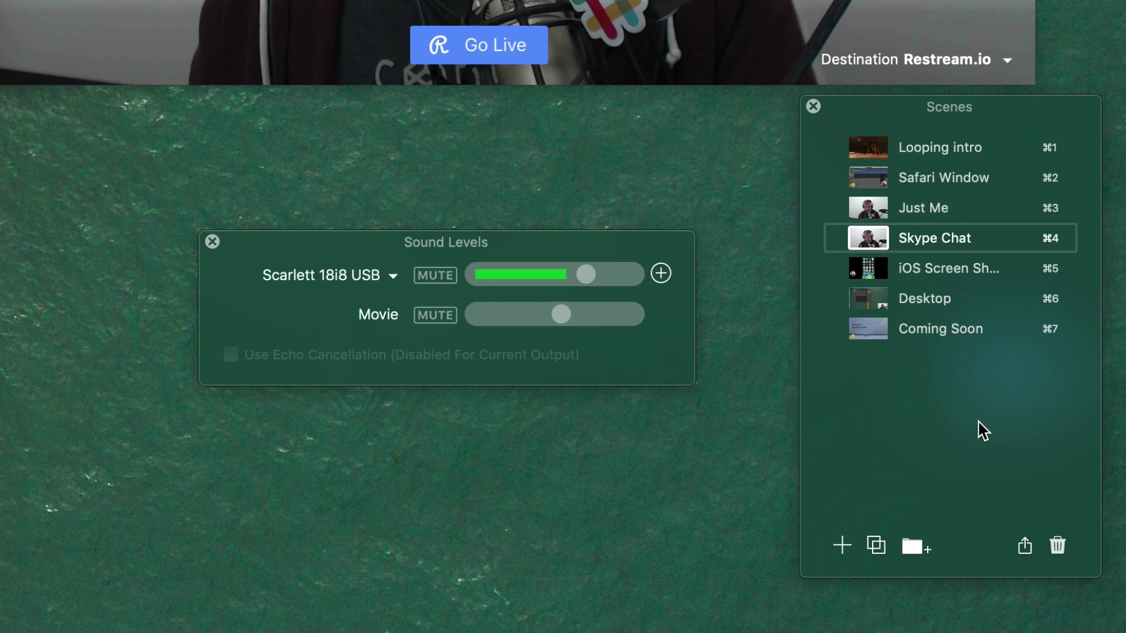
{"action": "key", "text": "super+6"}
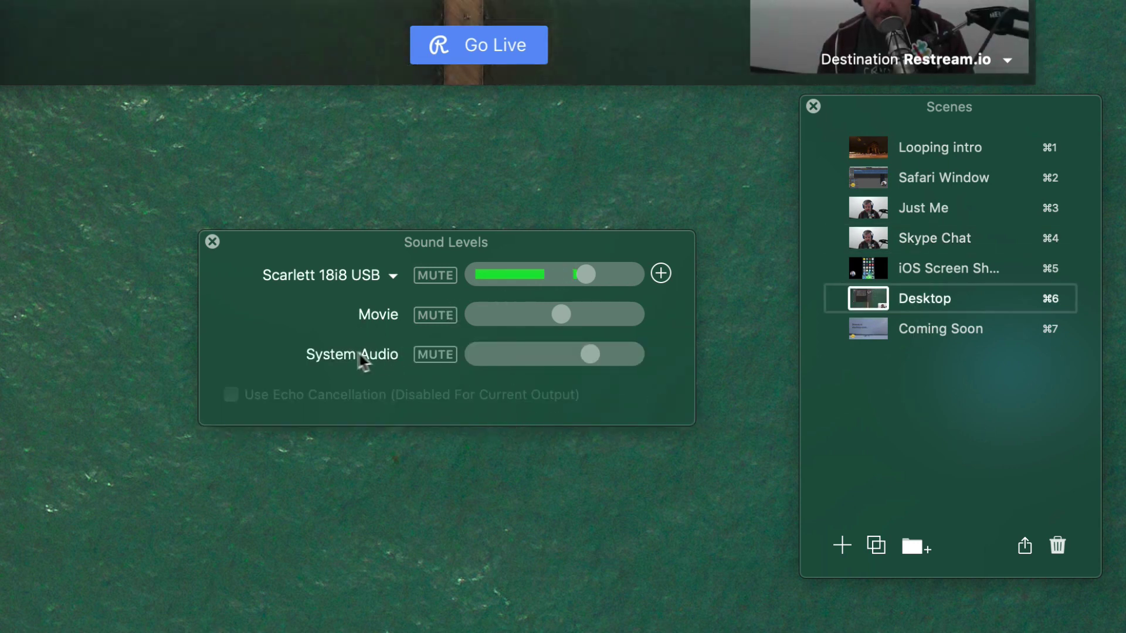
{"action": "key", "text": "super+4"}
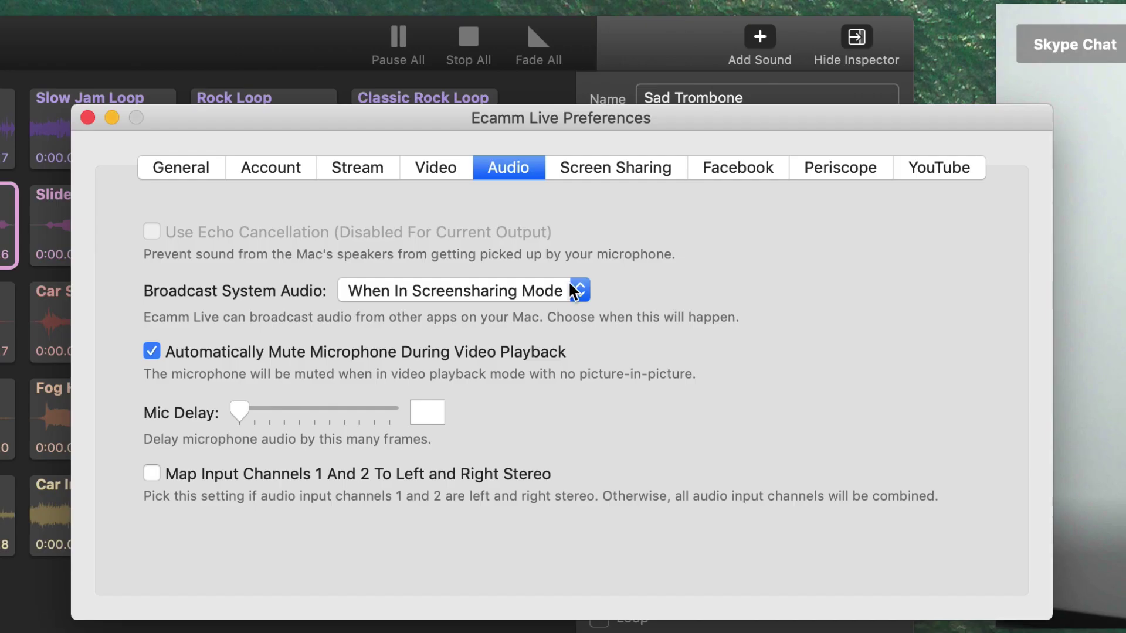
Set Broadcast System Audio to All The Time and close Ecamm Live's preferences
{"action": "left_click", "coordinate": [575, 294]}
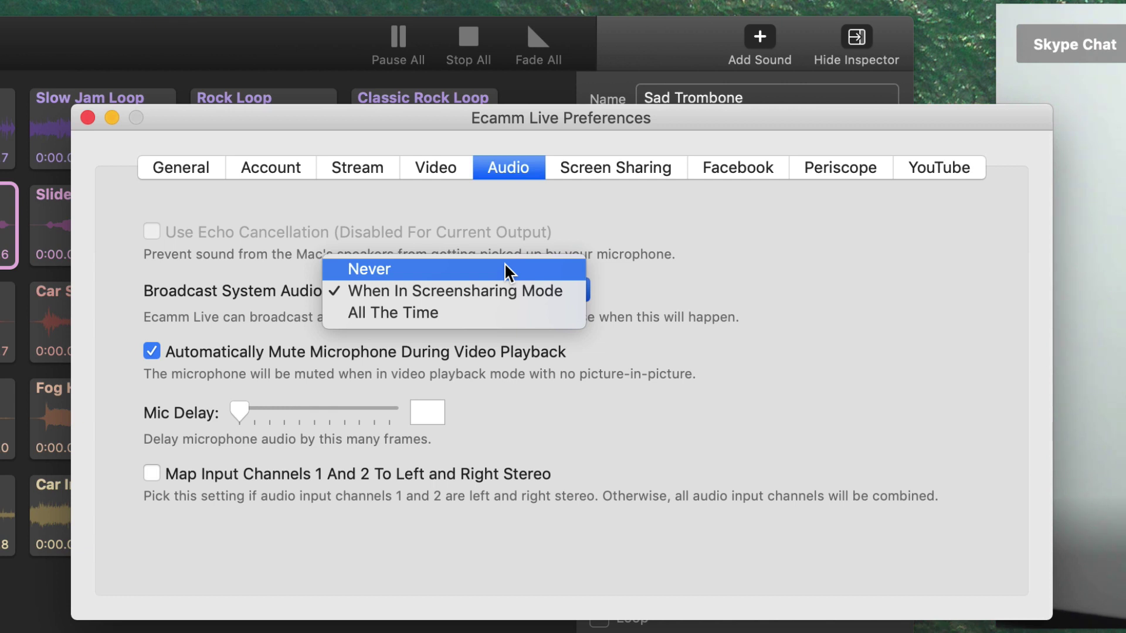
{"action": "left_click", "coordinate": [502, 313]}
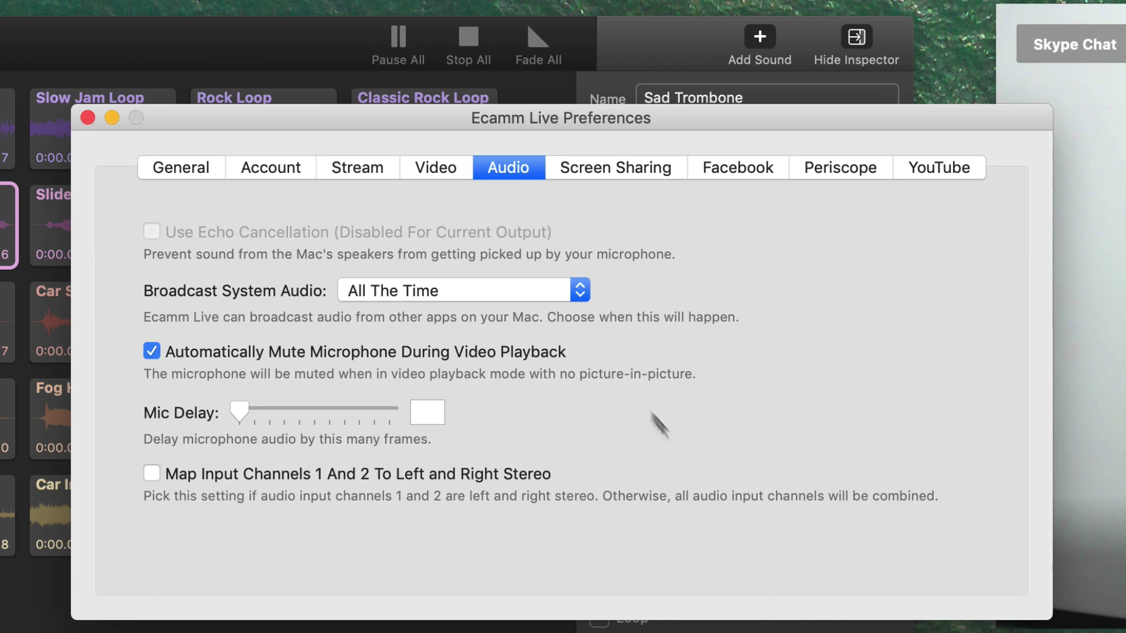
{"action": "left_click", "coordinate": [87, 117]}
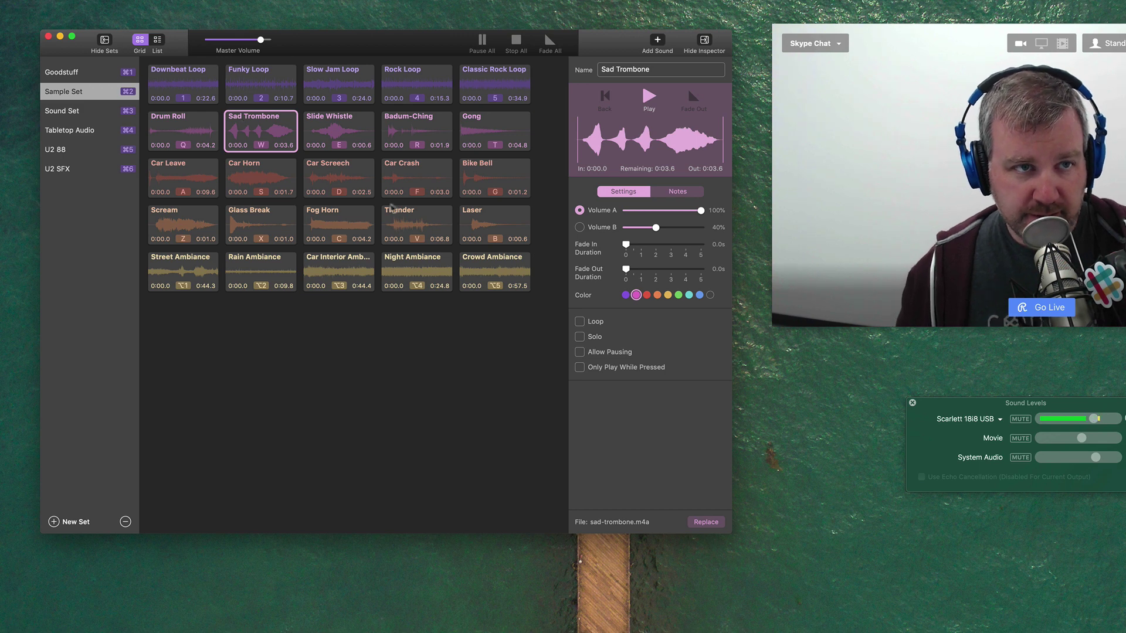
Play and stop Funky Loop, keeping Farrago's output on Ecamm Live App Audio
{"action": "key", "text": "2"}
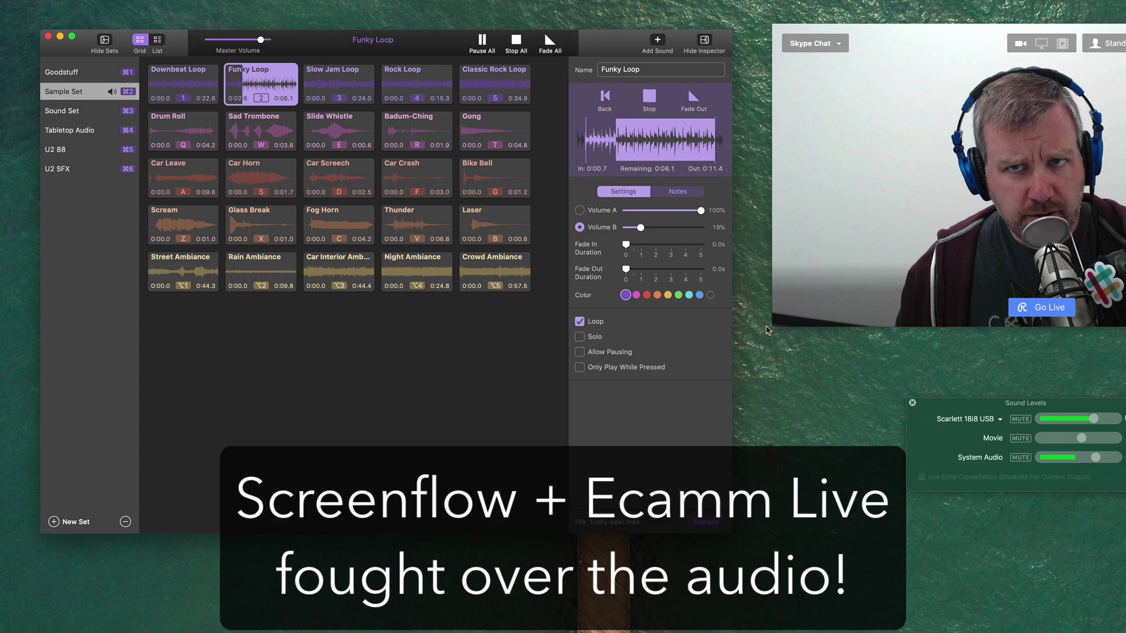
{"action": "key", "text": "2"}
{"action": "key", "text": "super+comma"}
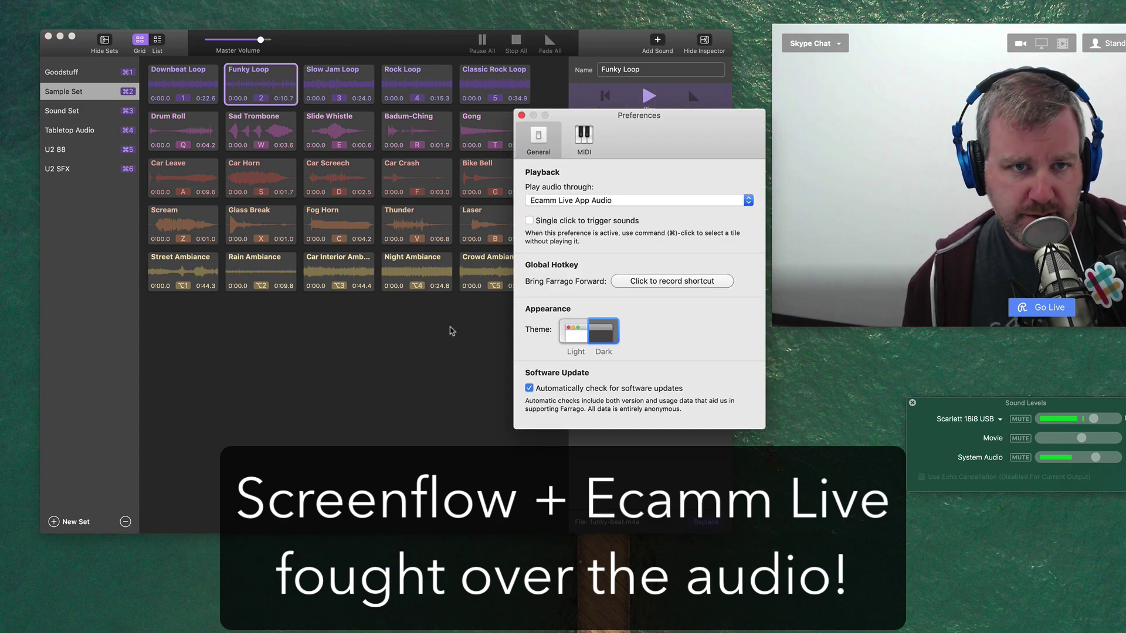
{"action": "left_click", "coordinate": [599, 203]}
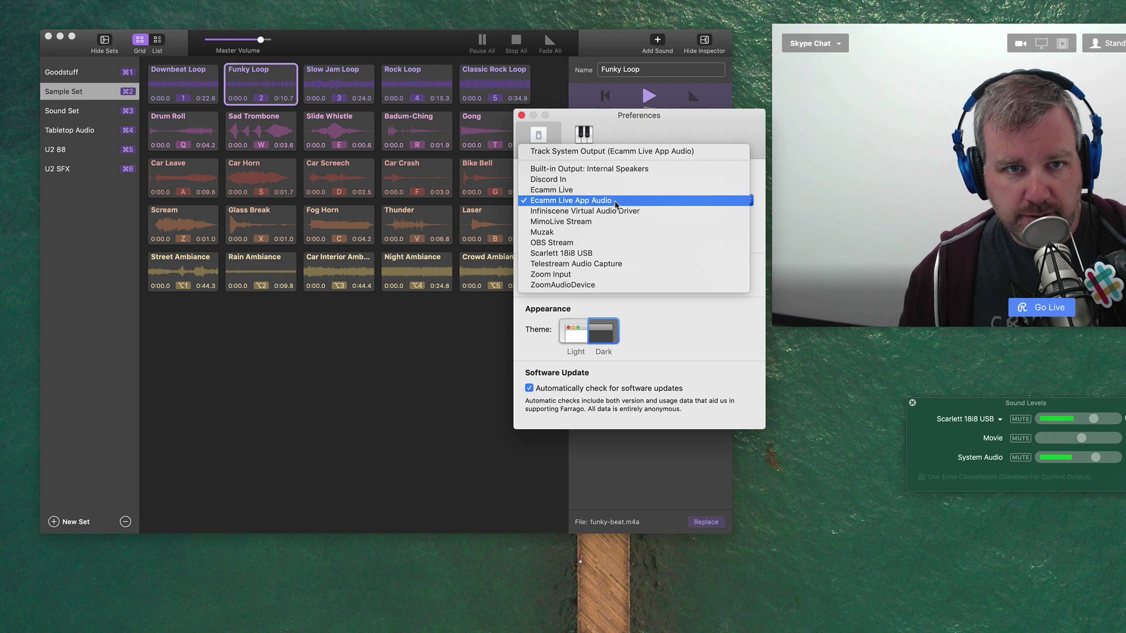
{"action": "left_click", "coordinate": [615, 202]}
Choose Telestream Audio Capture under Output > Audio Monitor, triggering the Ecamm Live Pro prompt
{"action": "left_click", "coordinate": [233, 1]}
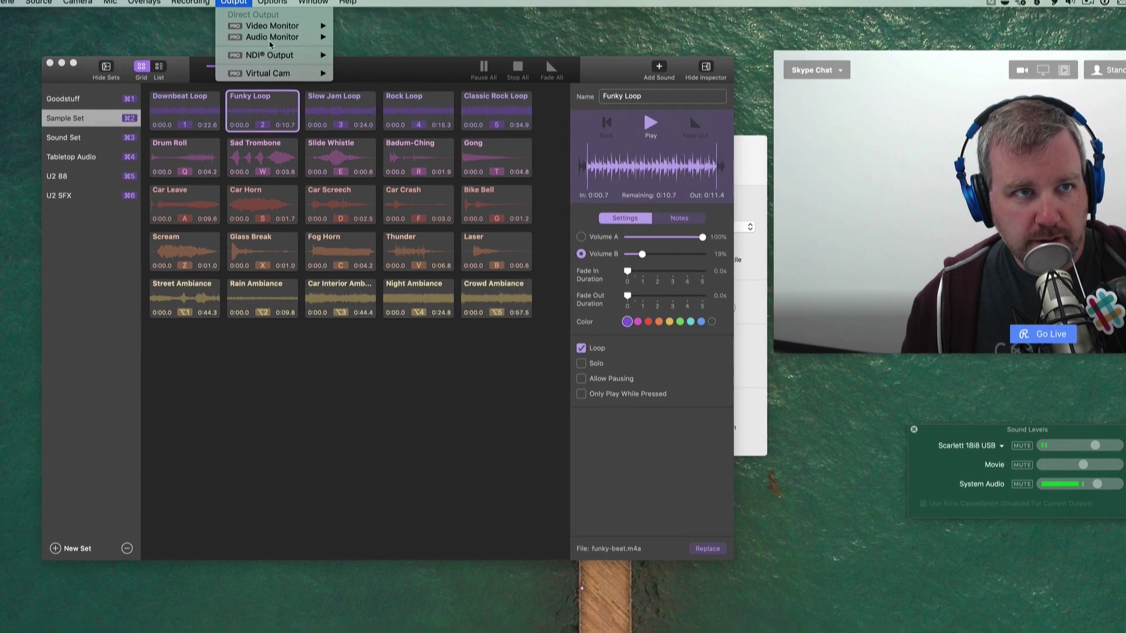
{"action": "mouse_move", "coordinate": [270, 41]}
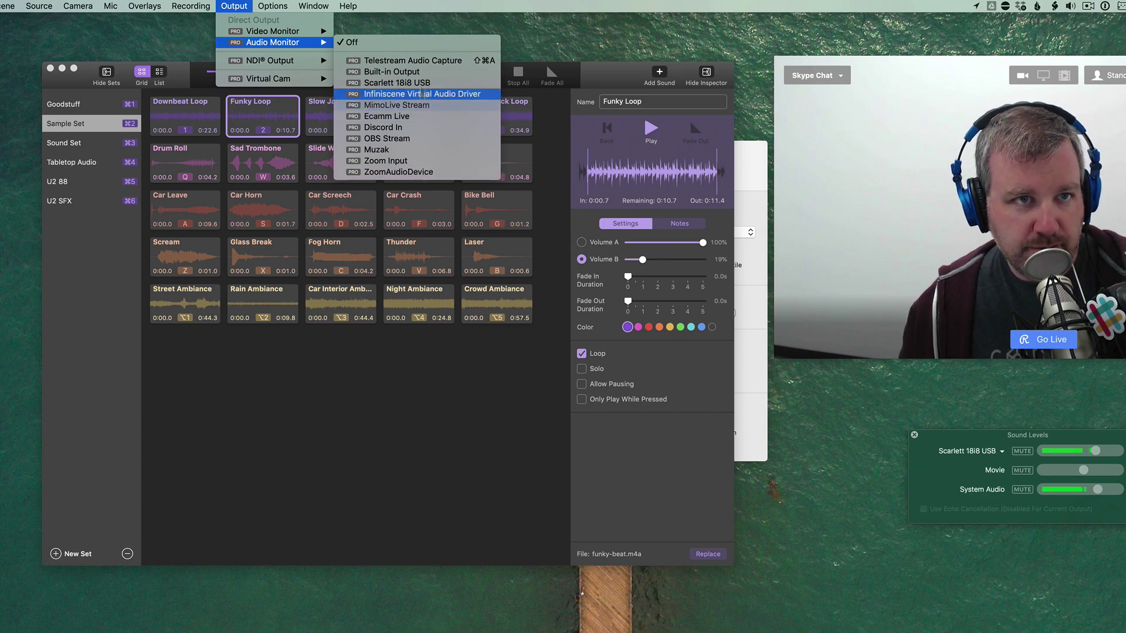
{"action": "left_click", "coordinate": [411, 60]}
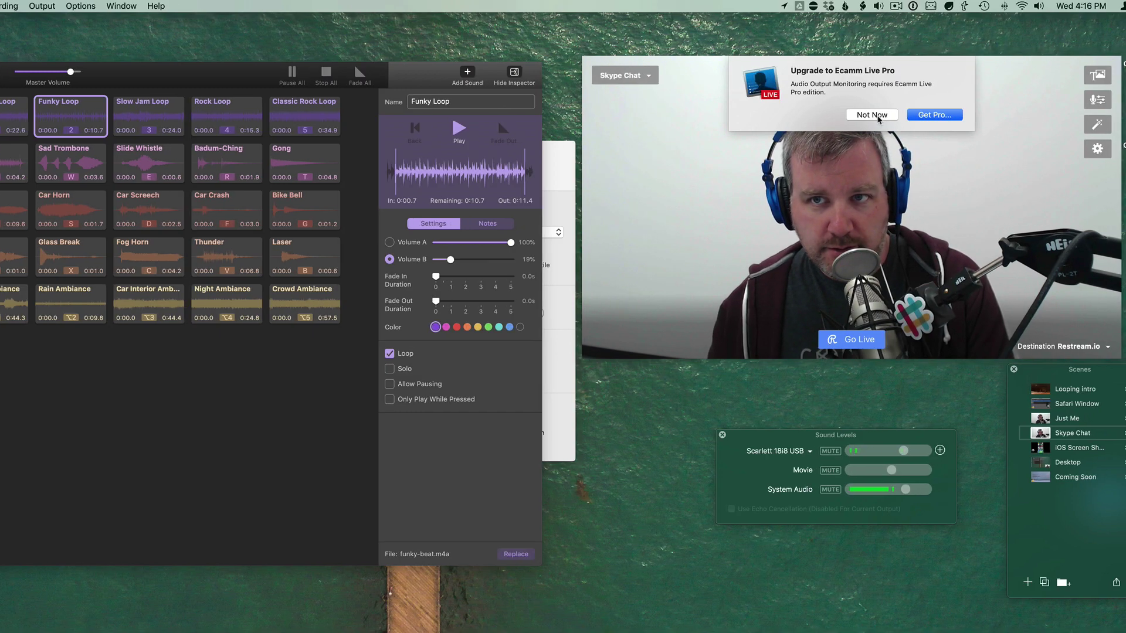
Dismiss the upgrade prompt and close the Standard vs Pro pricing comparison
{"action": "left_click", "coordinate": [872, 115]}
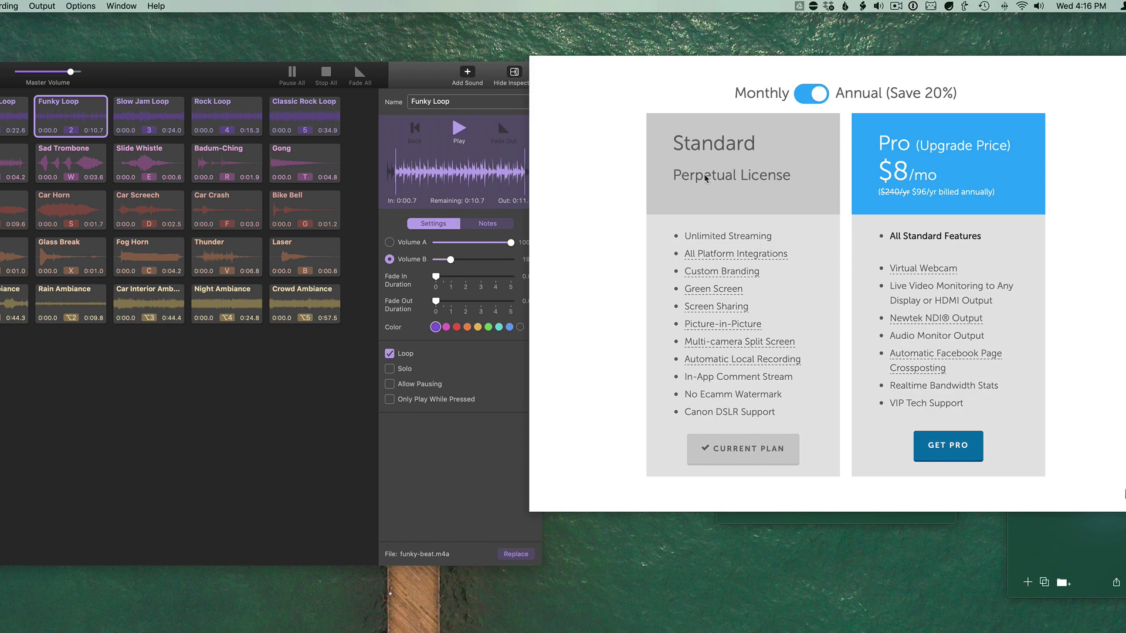
{"action": "key", "text": "Escape"}
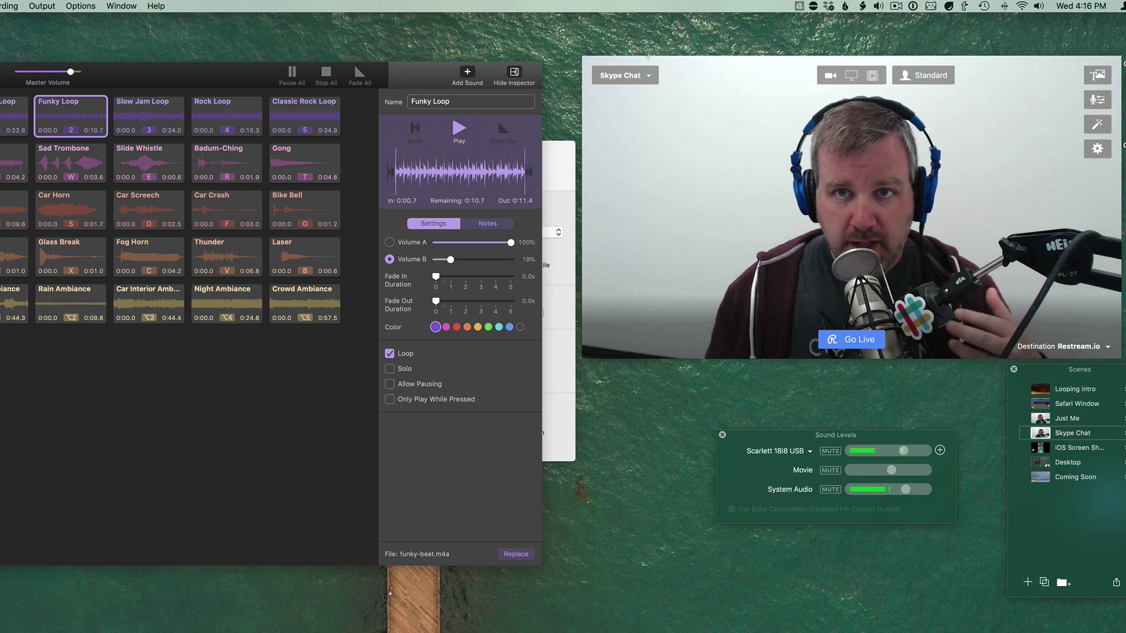
{"action": "left_click", "coordinate": [180, 404]}
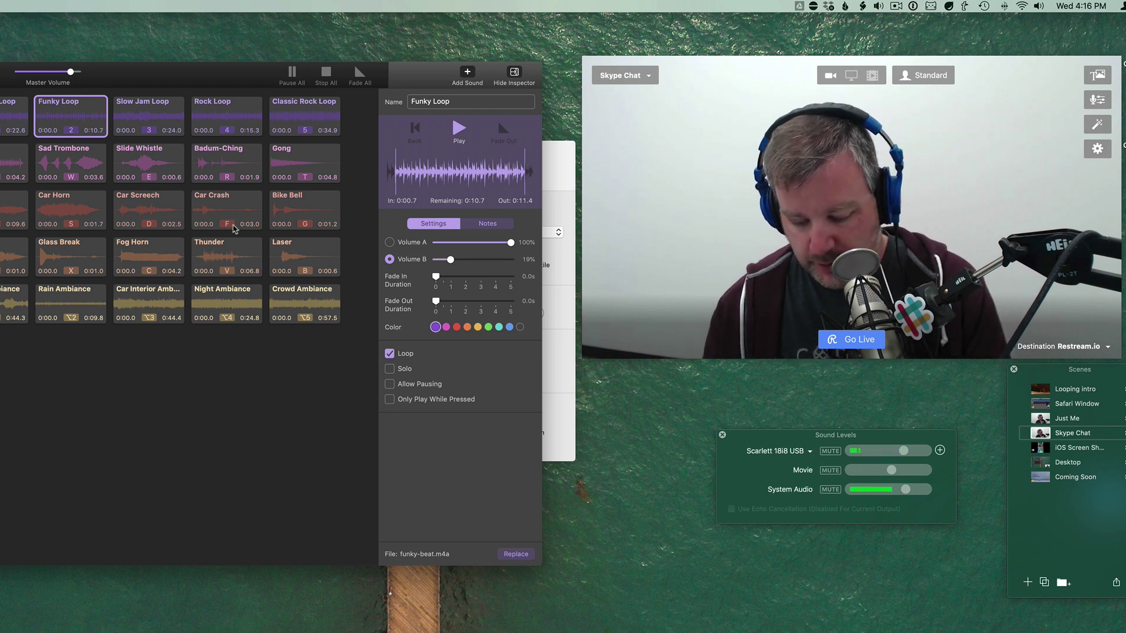
Set Farrago's Play audio through to Telestream Audio Capture and play Funky Loop
{"action": "key", "text": "super+comma"}
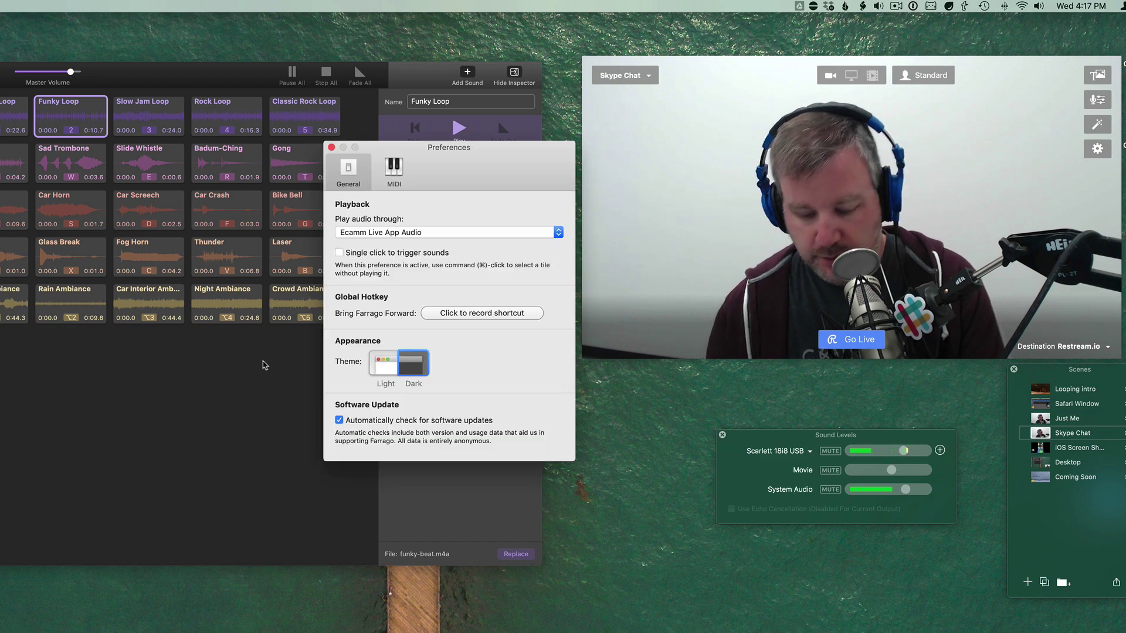
{"action": "left_click", "coordinate": [423, 235]}
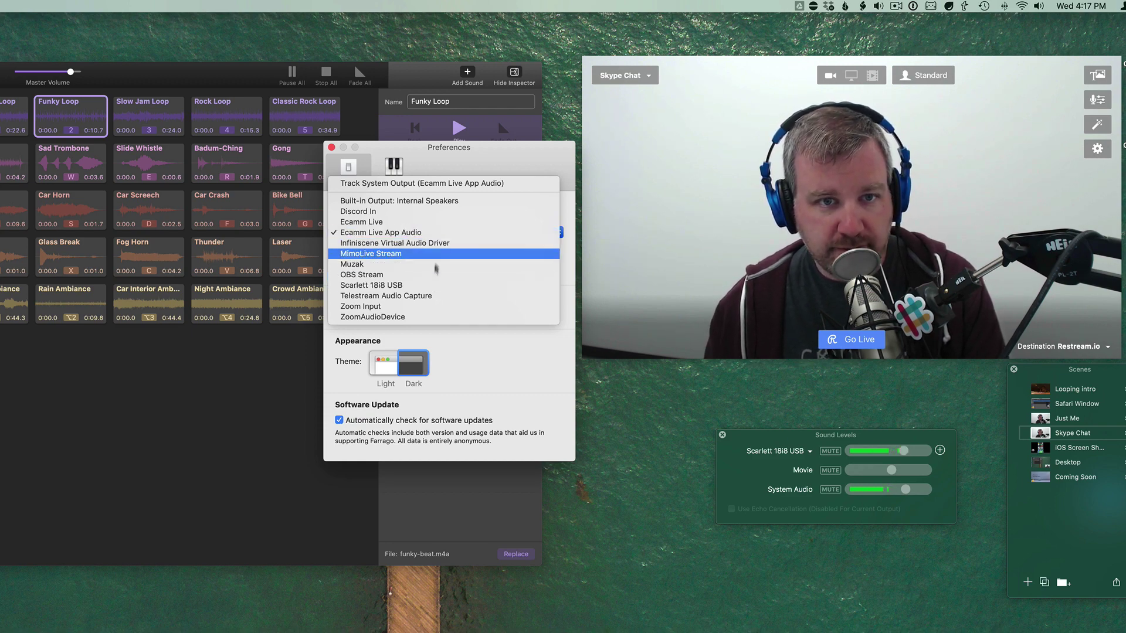
{"action": "left_click", "coordinate": [432, 297]}
{"action": "key", "text": "super+w"}
{"action": "key", "text": "2"}
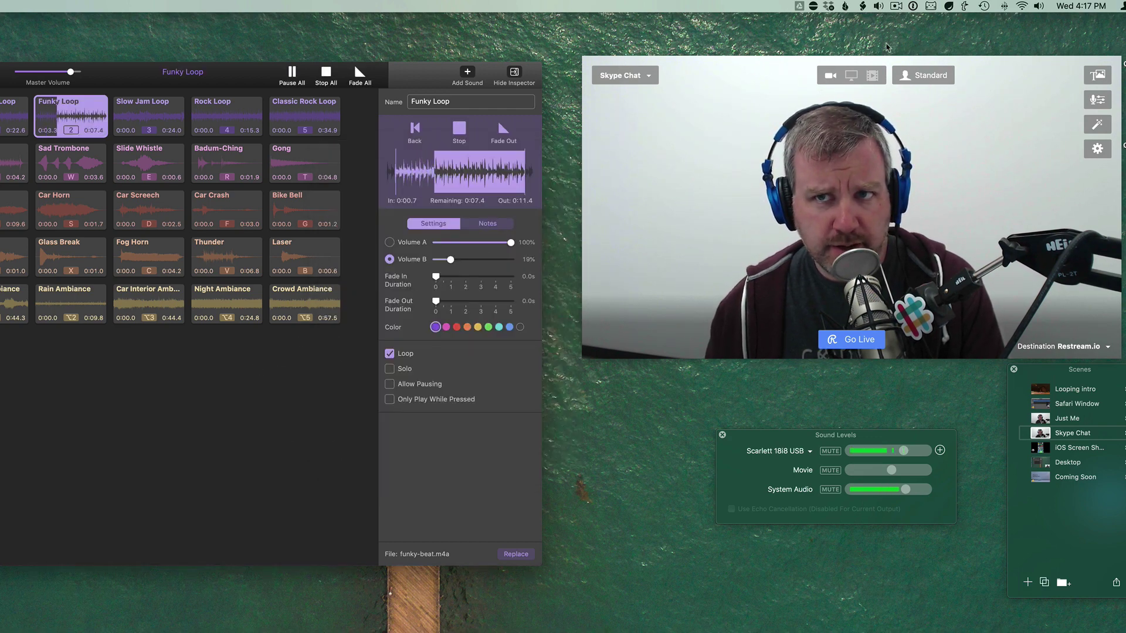
Confirm Telestream Audio Capture is still the playback device and close Farrago's preferences
{"action": "key", "text": "super+comma"}
{"action": "left_click", "coordinate": [420, 234]}
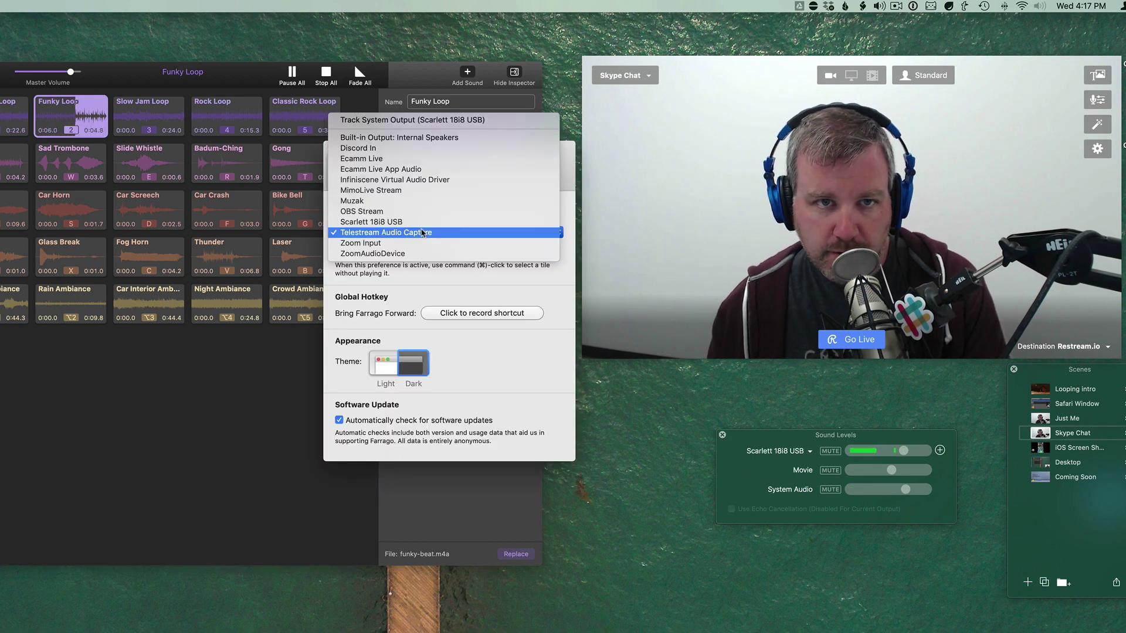
{"action": "left_click", "coordinate": [423, 233]}
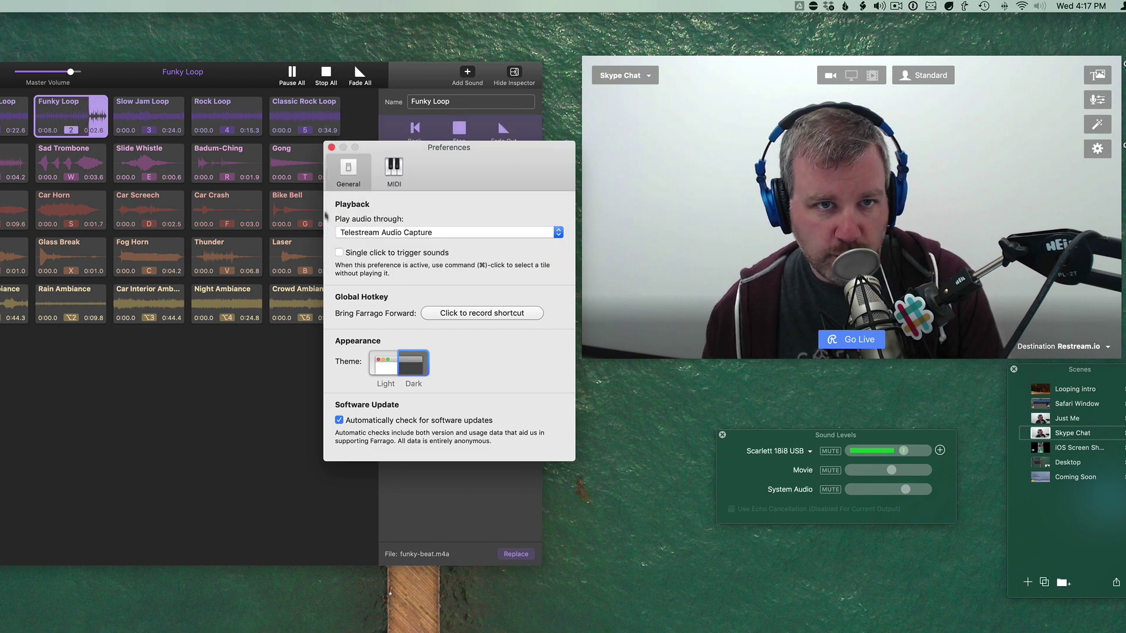
{"action": "left_click", "coordinate": [332, 148]}
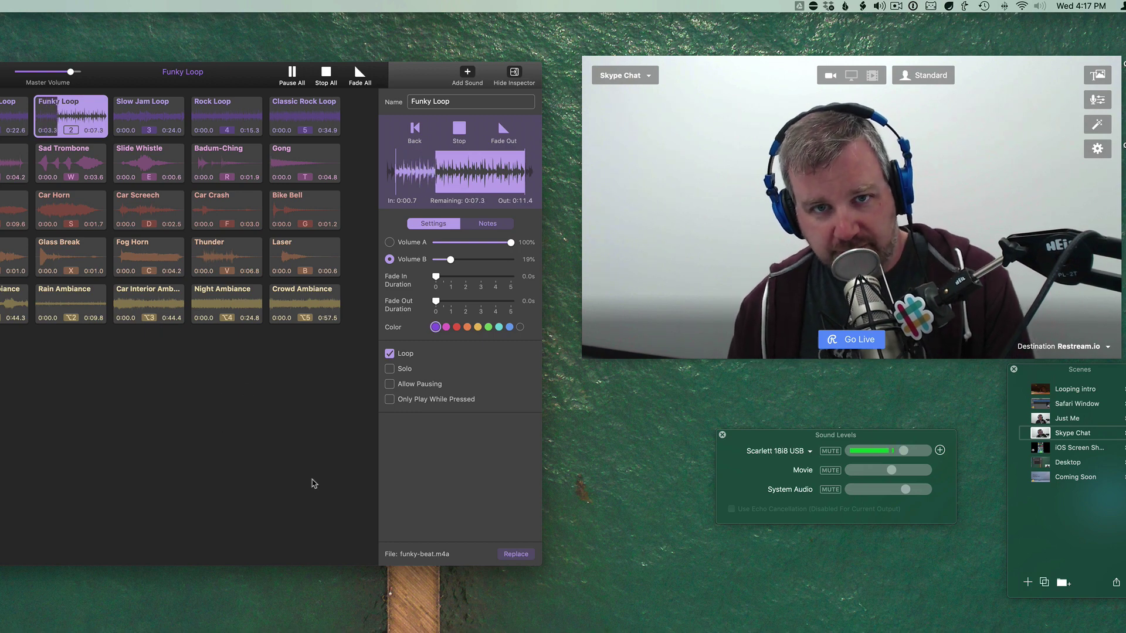
Stop Funky Loop and keep Ecamm Live's Broadcast System Audio set to All The Time
{"action": "key", "text": "2"}
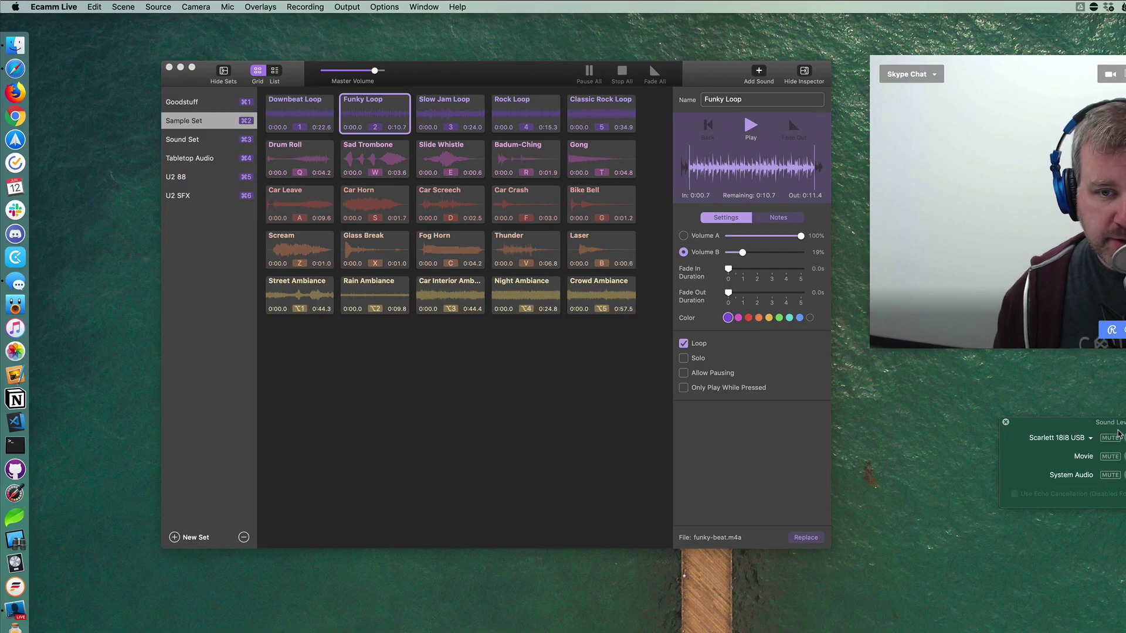
{"action": "left_click", "coordinate": [424, 7]}
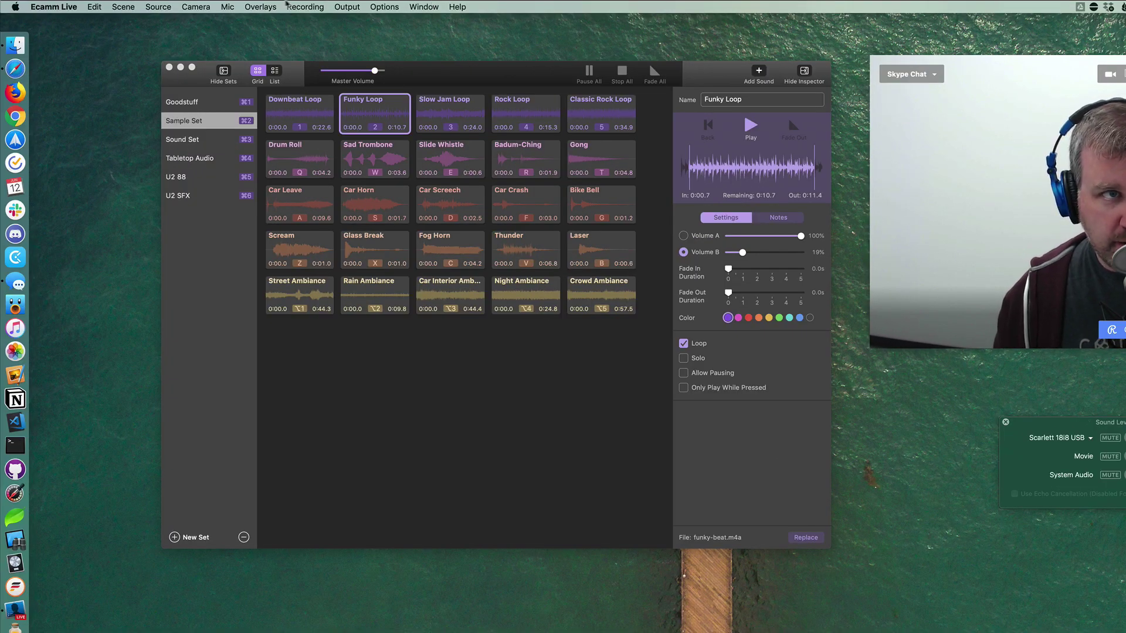
{"action": "mouse_move", "coordinate": [54, 6]}
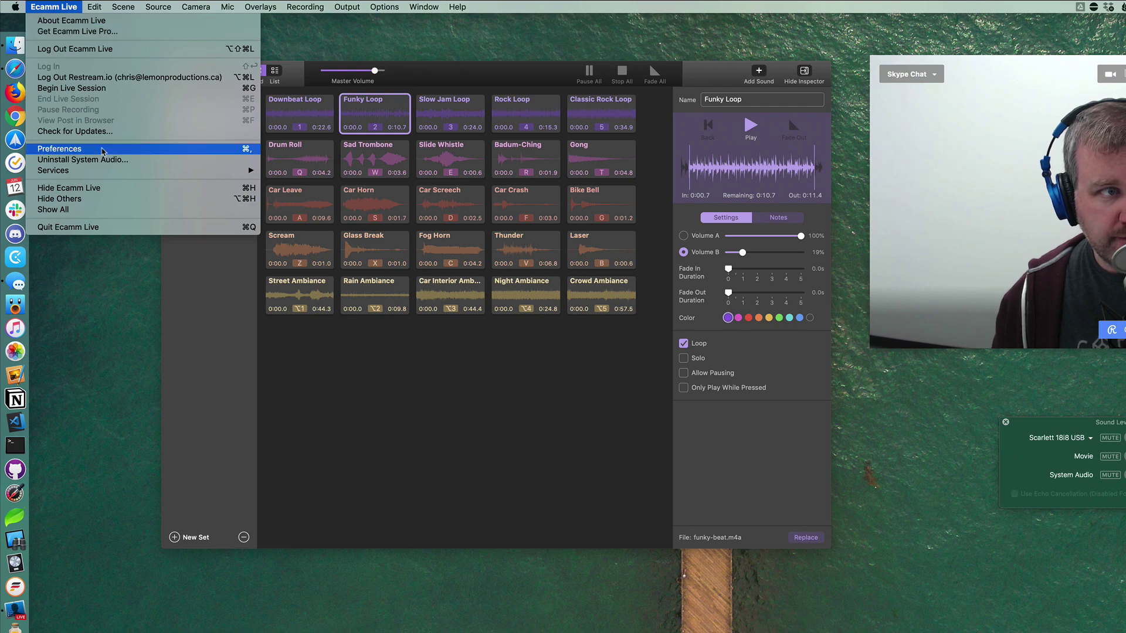
{"action": "left_click", "coordinate": [102, 150]}
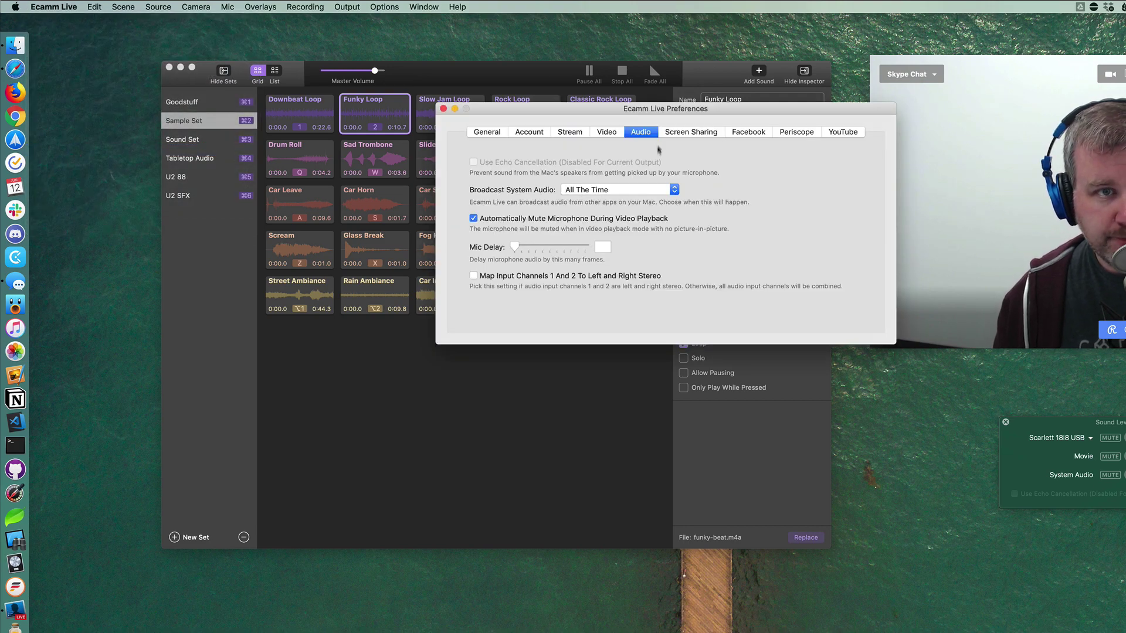
{"action": "left_click", "coordinate": [628, 190]}
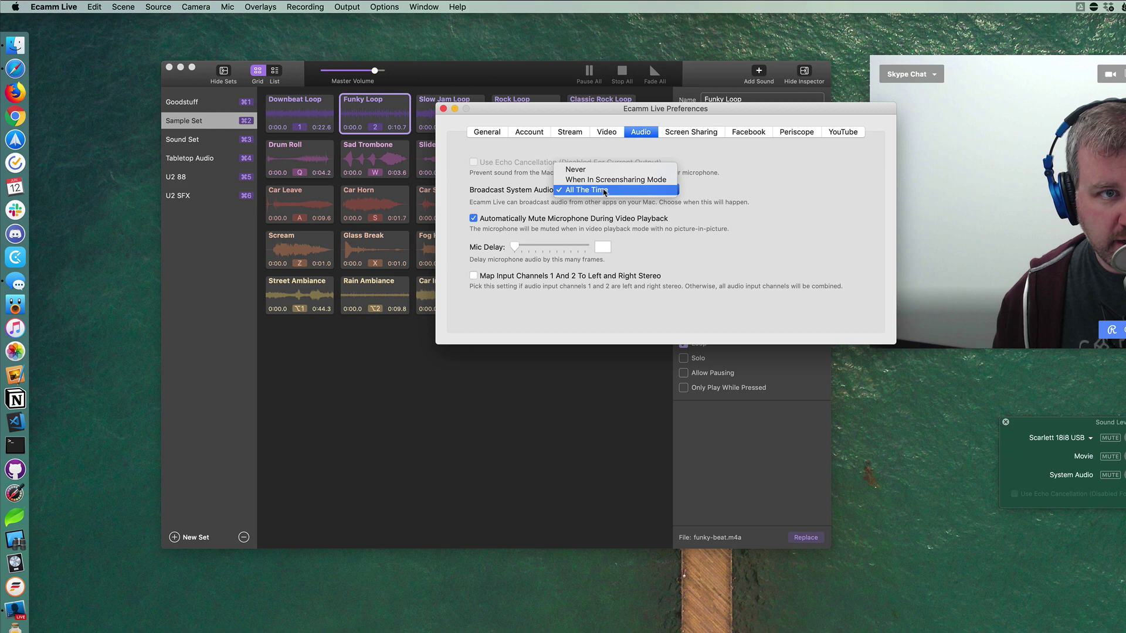
{"action": "left_click", "coordinate": [602, 190]}
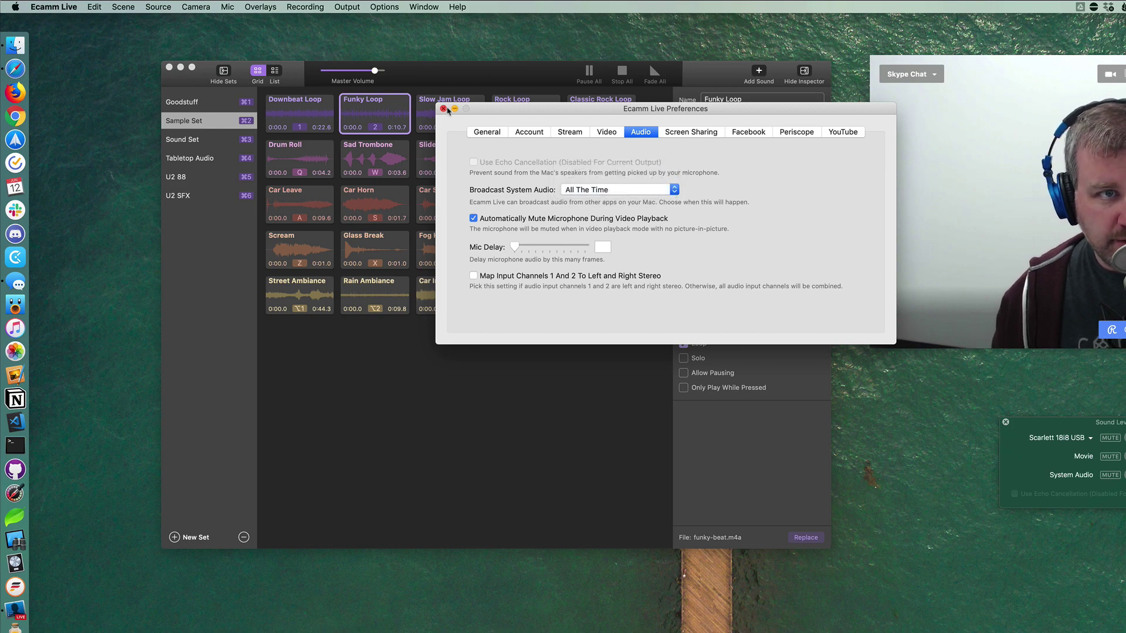
Close the Ecamm Live preferences to reveal Farrago's 25-sound Sample Set grid
{"action": "left_click", "coordinate": [443, 109]}
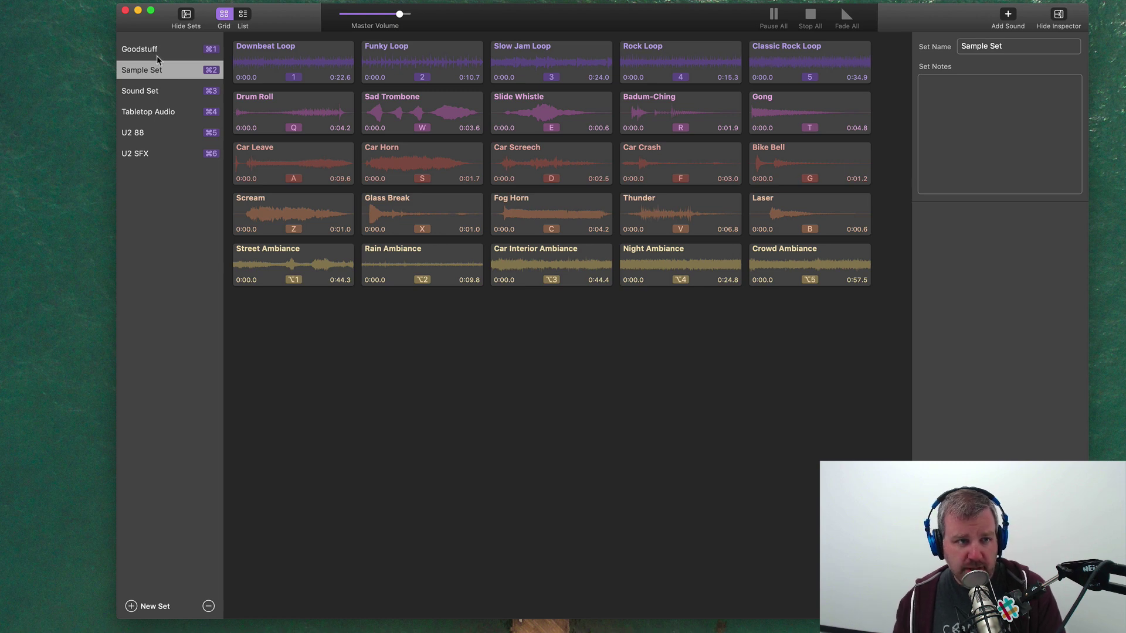
Peek at the Goodstuff set, return to Sample Set, then play and stop Slow Jam Loop
{"action": "key", "text": "super+1"}
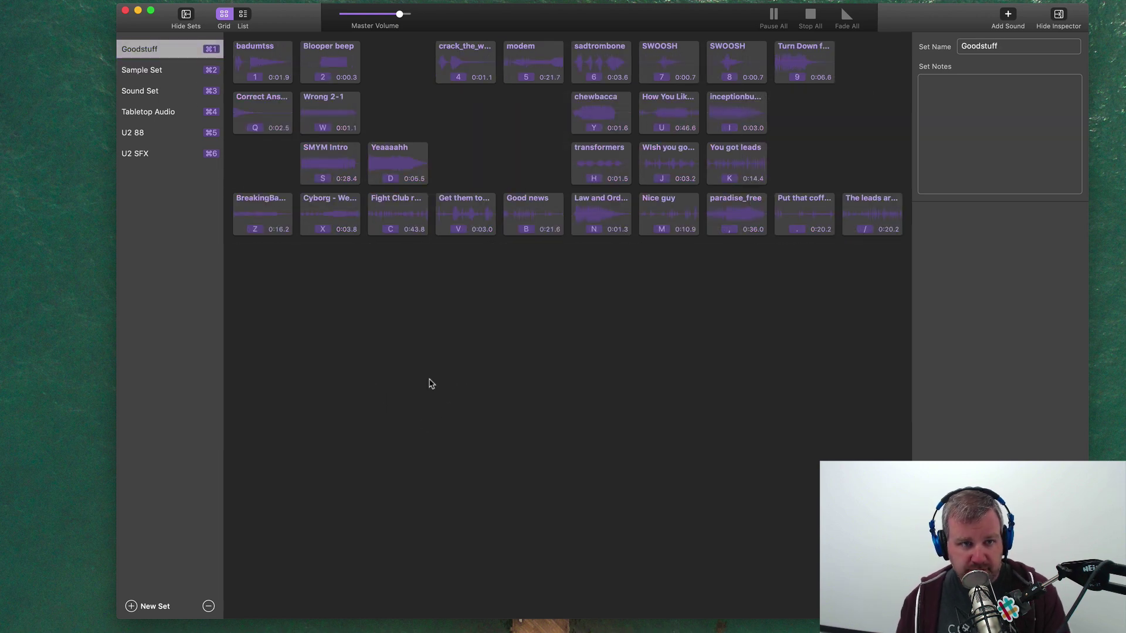
{"action": "key", "text": "super+2"}
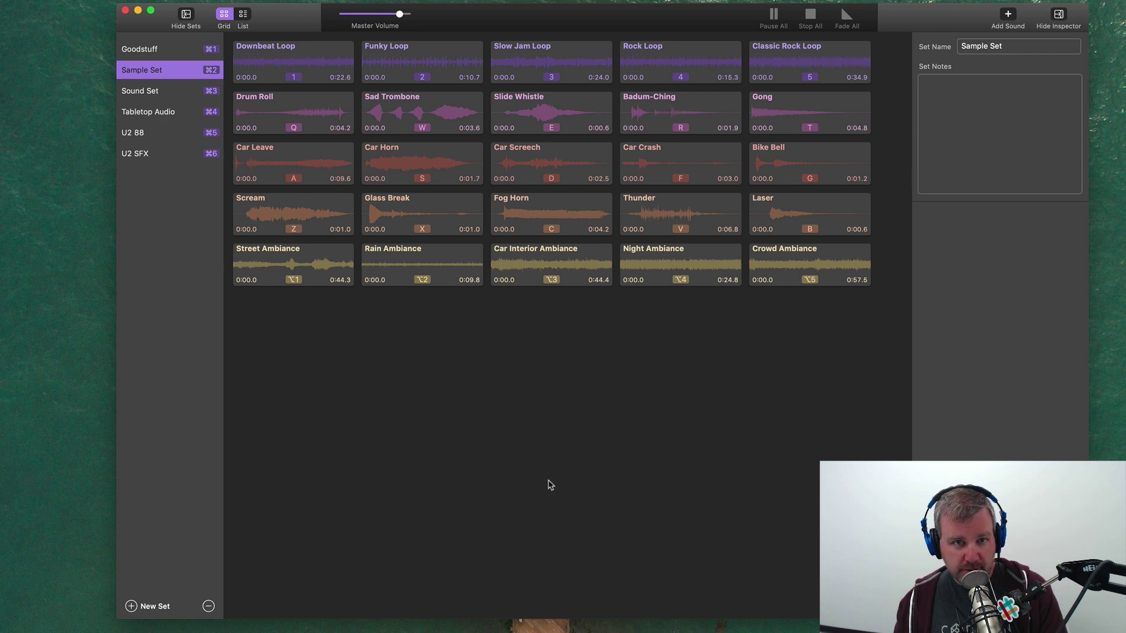
{"action": "key", "text": "3"}
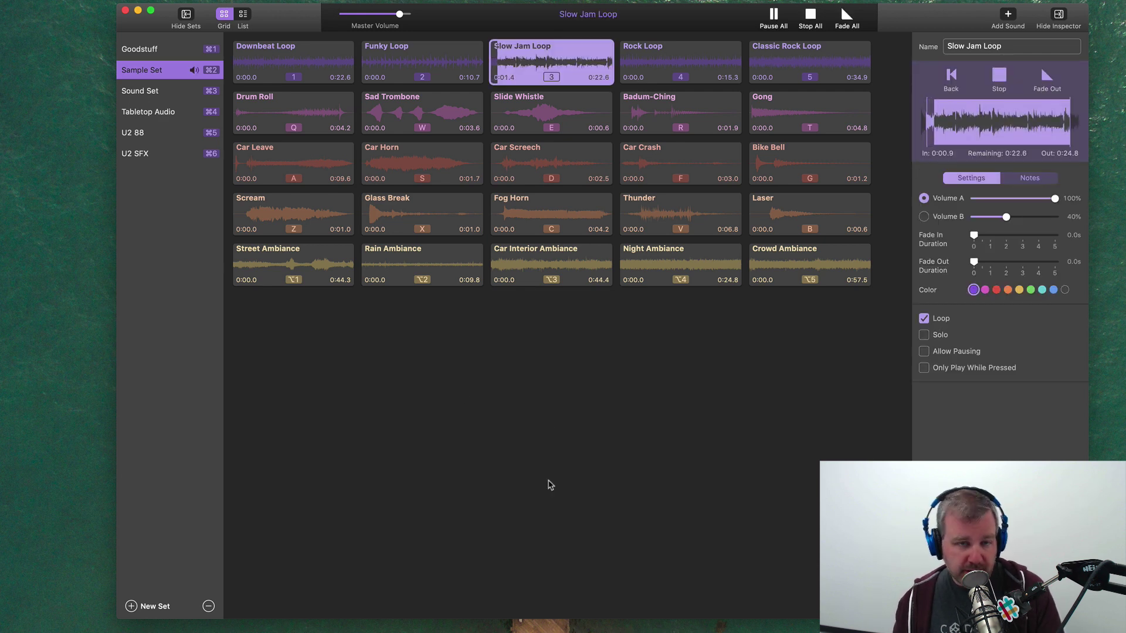
{"action": "key", "text": "3"}
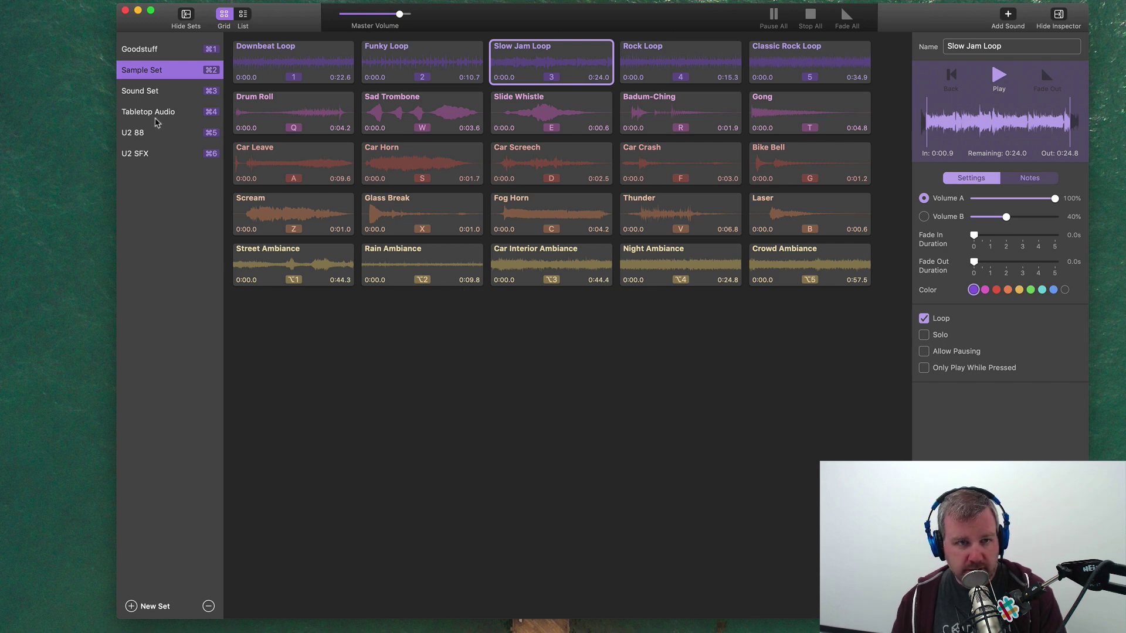
Preview Dark_City, Loop_Tales and Before_The_Storm in Tabletop Audio, then open the U2 88 set
{"action": "left_click", "coordinate": [156, 116]}
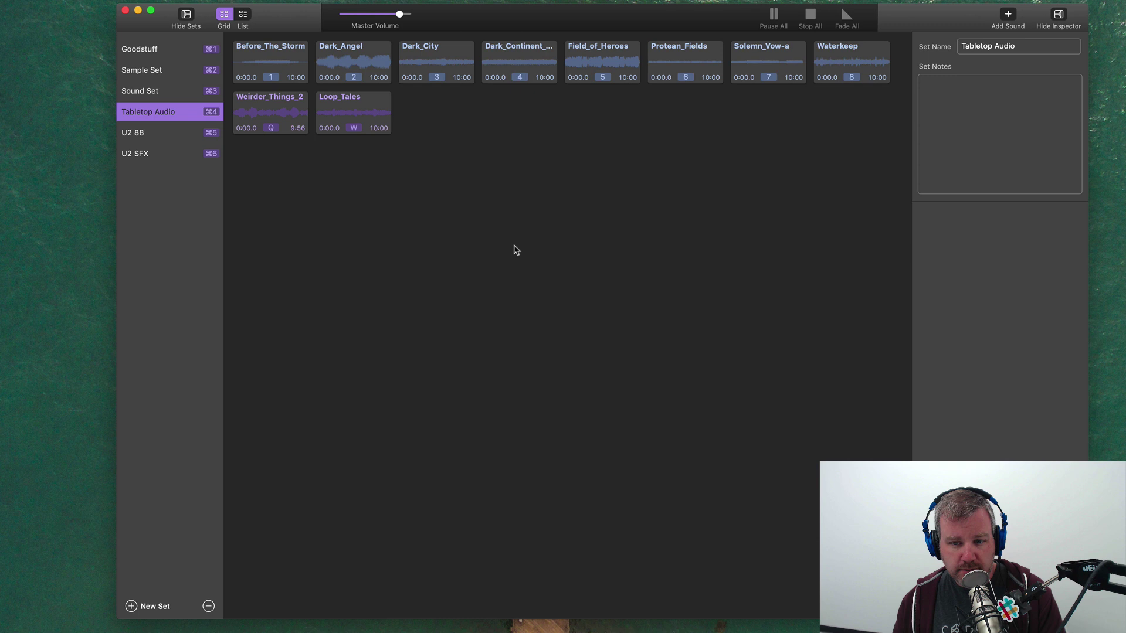
{"action": "key", "text": "3"}
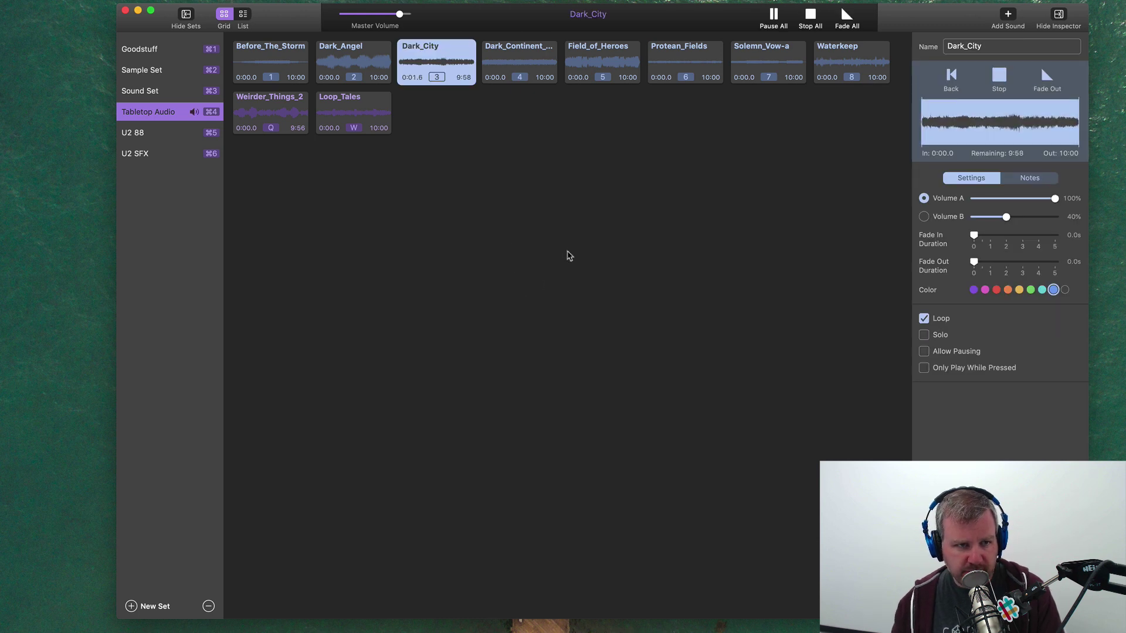
{"action": "key", "text": "3"}
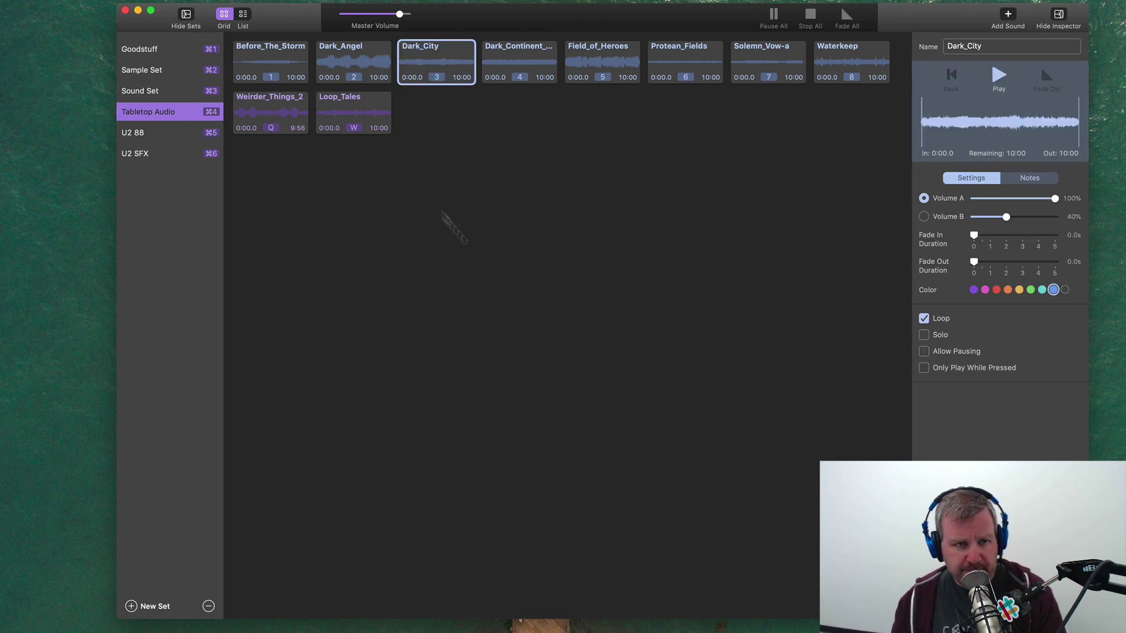
{"action": "key", "text": "w"}
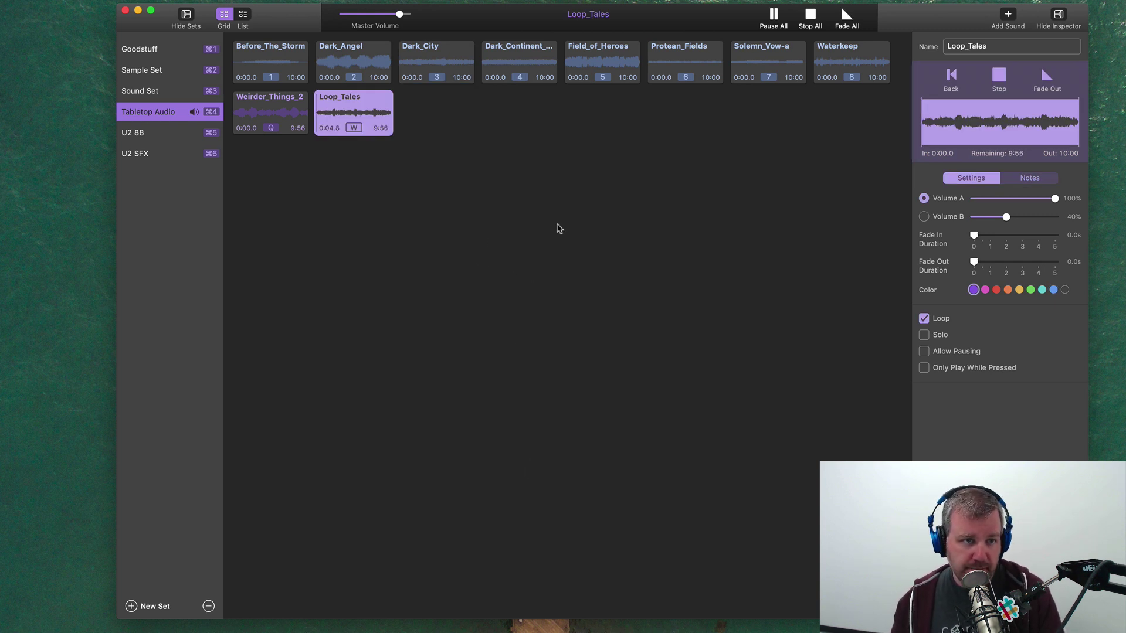
{"action": "key", "text": "w"}
{"action": "key", "text": "1"}
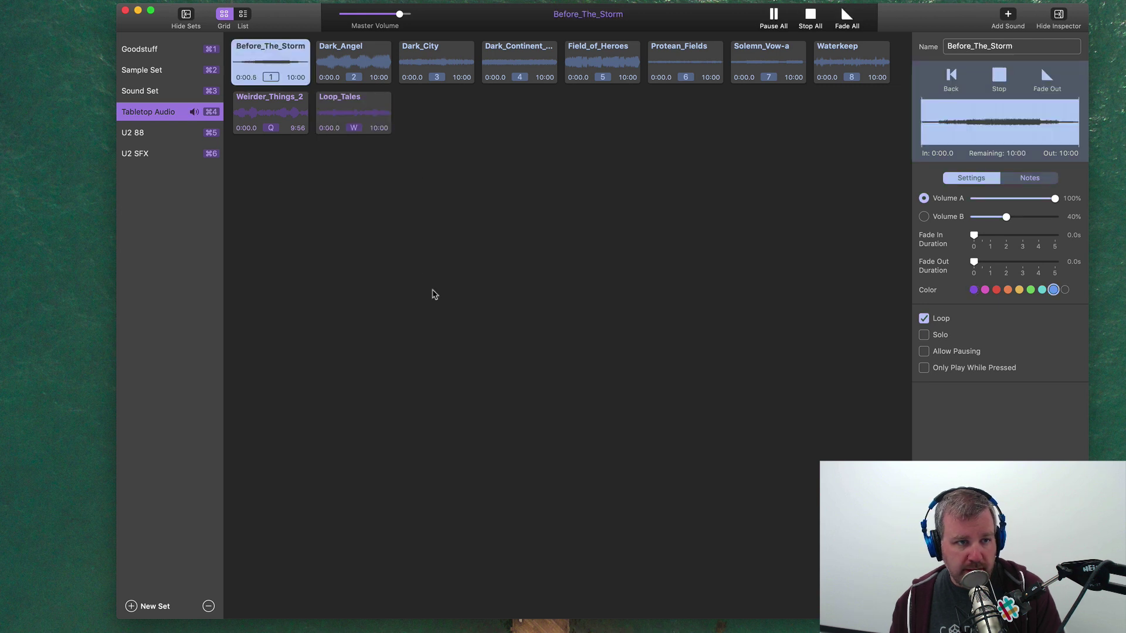
{"action": "key", "text": "1"}
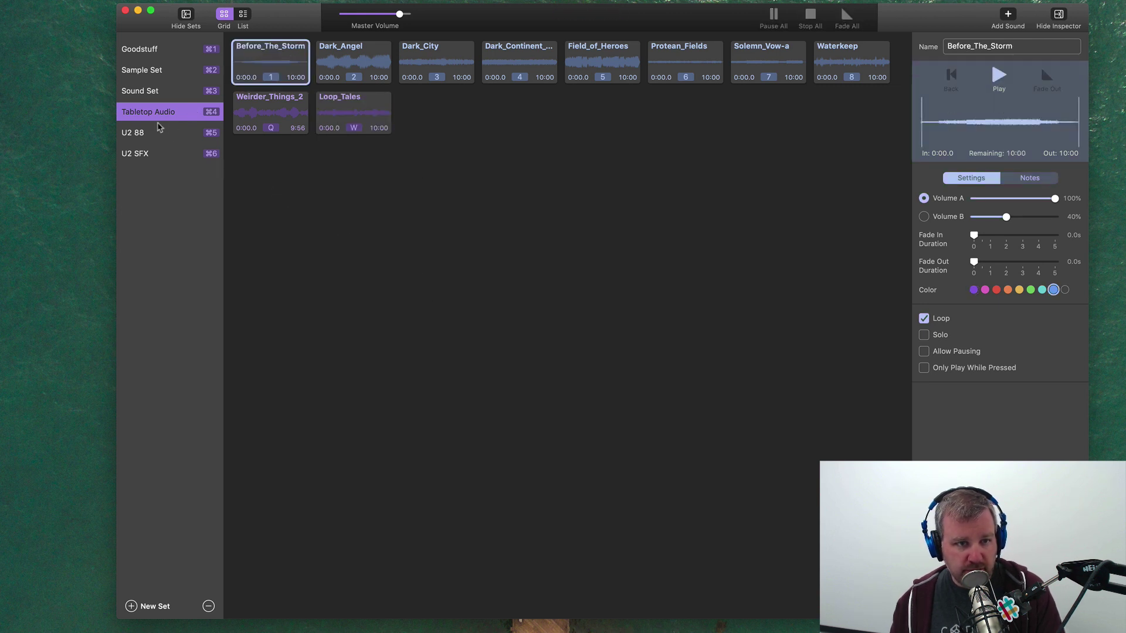
{"action": "left_click", "coordinate": [176, 132]}
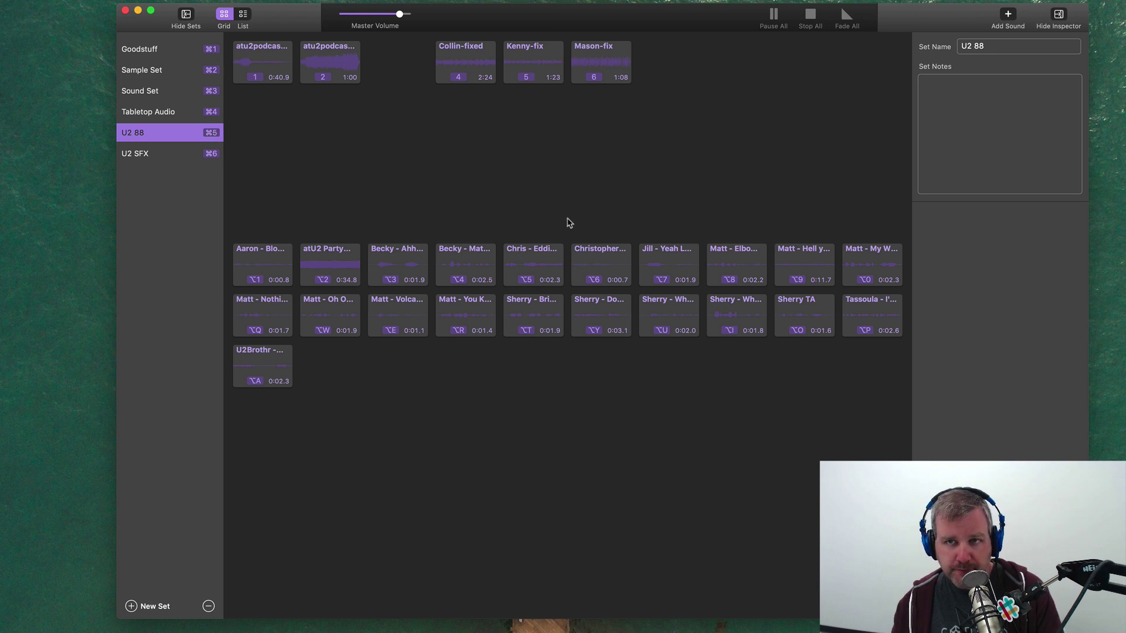
{"action": "key", "text": "1"}
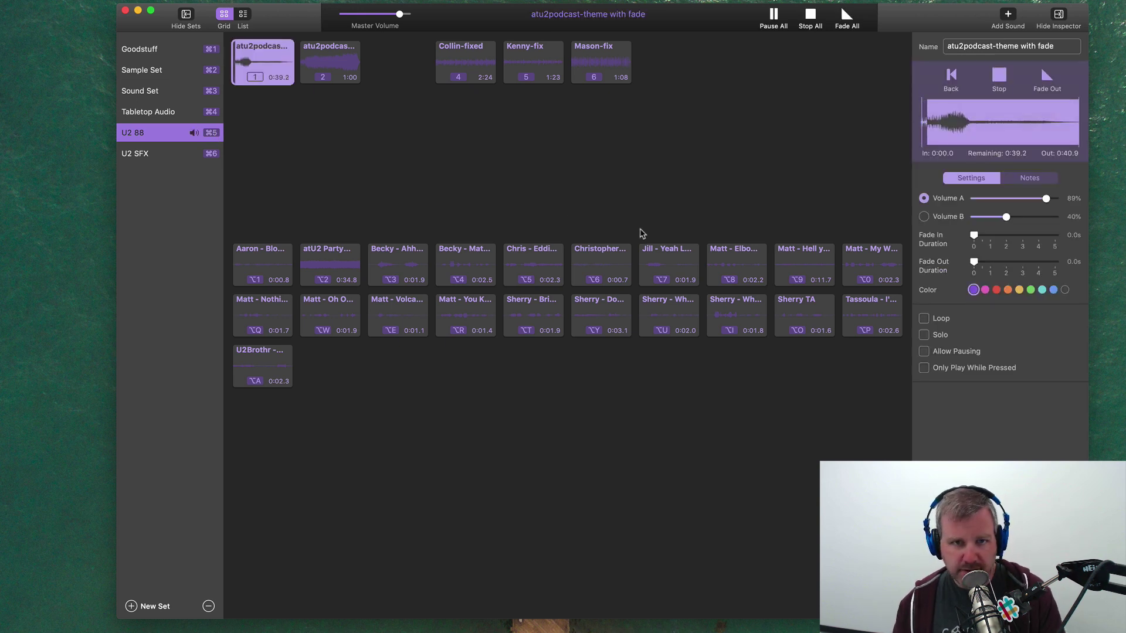
{"action": "key", "text": "1"}
{"action": "key", "text": "cmd+comma"}
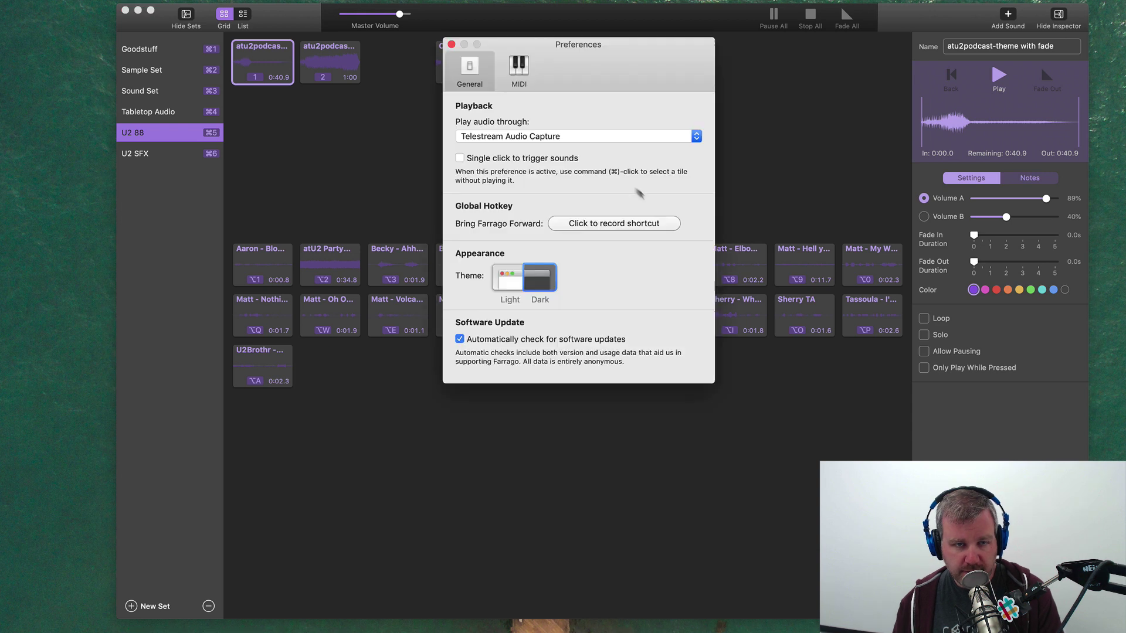
{"action": "key", "text": "cmd+w"}
{"action": "left_click", "coordinate": [619, 185]}
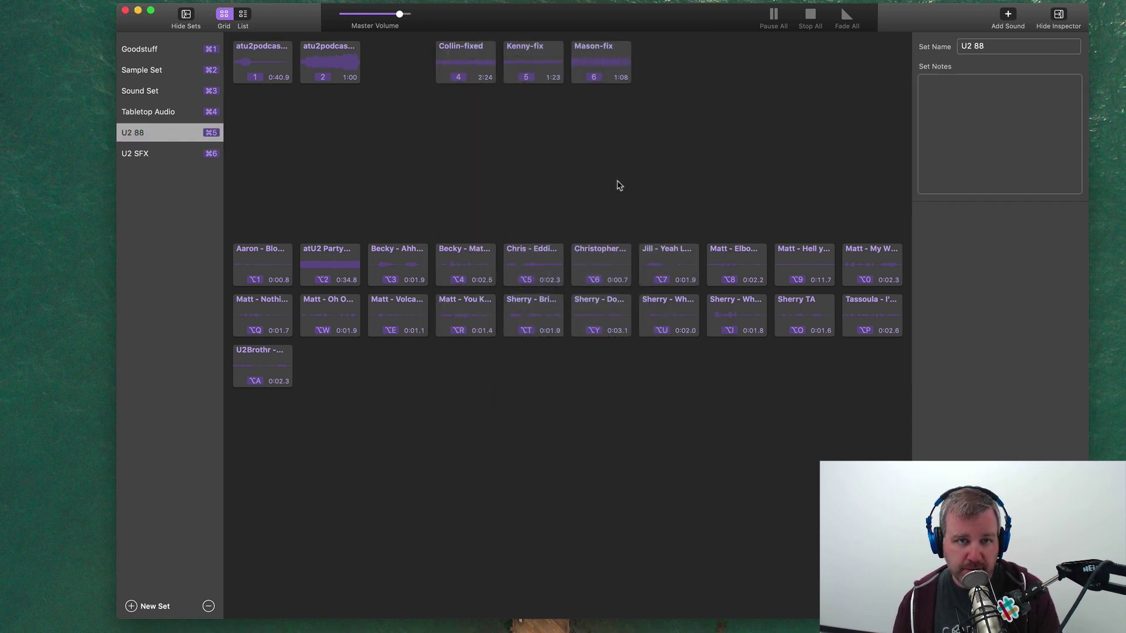
{"action": "key", "text": "super+comma"}
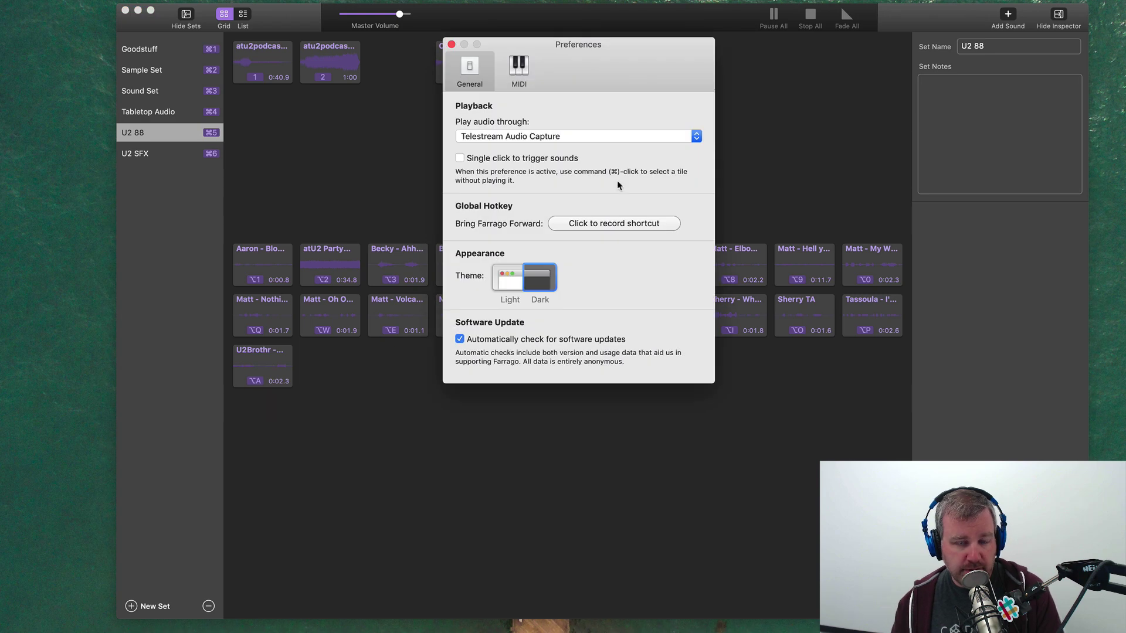
{"action": "left_click", "coordinate": [573, 138]}
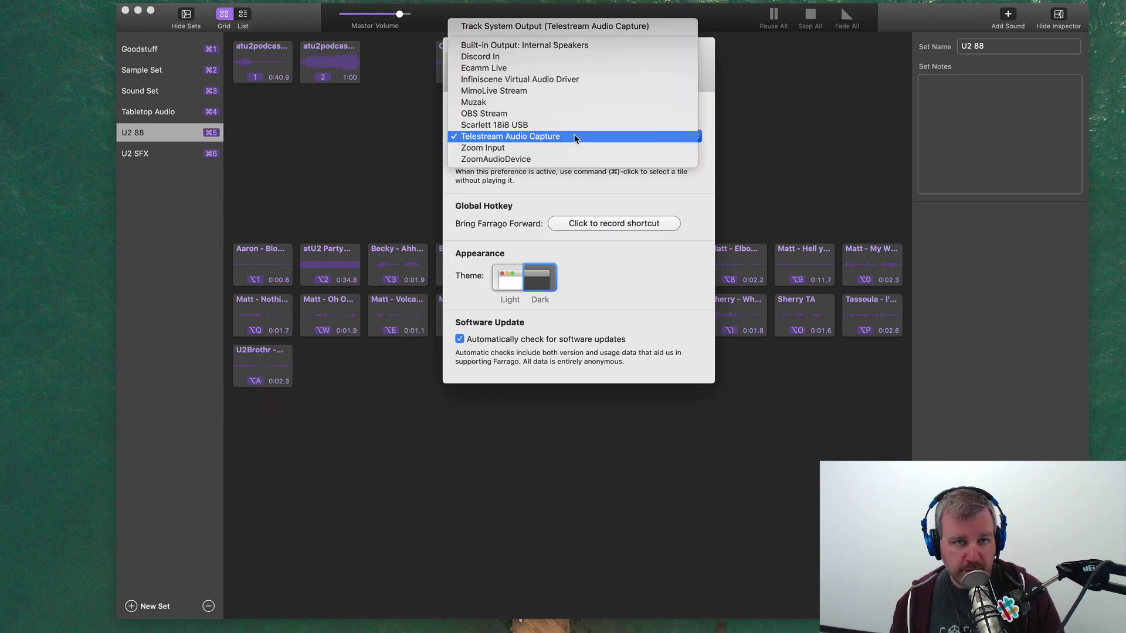
{"action": "left_click", "coordinate": [574, 138]}
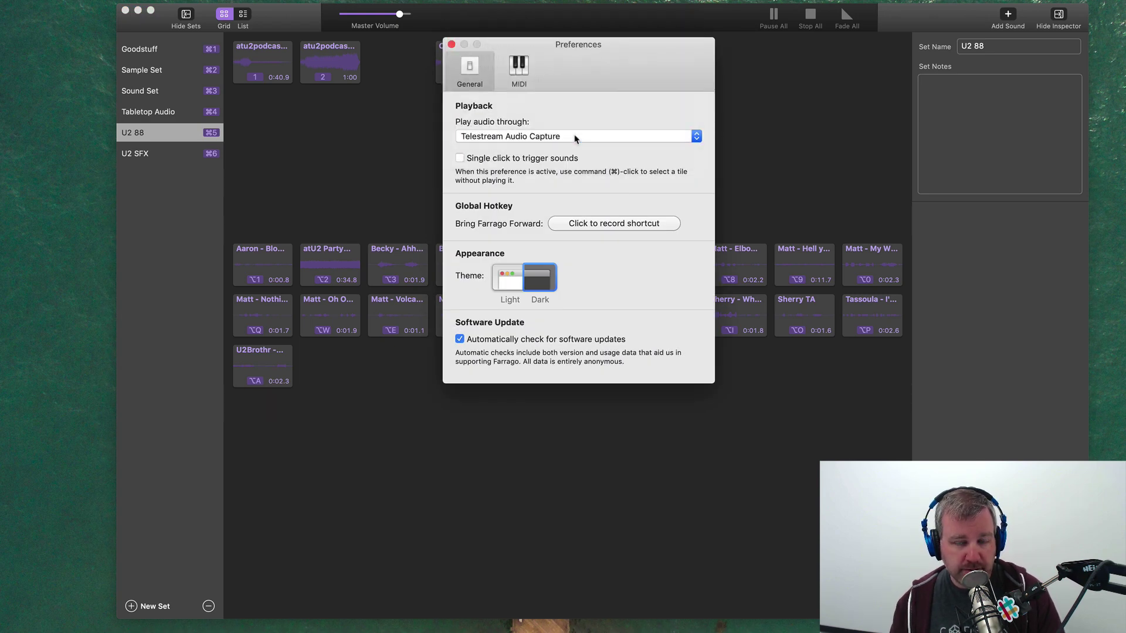
{"action": "left_click", "coordinate": [451, 45]}
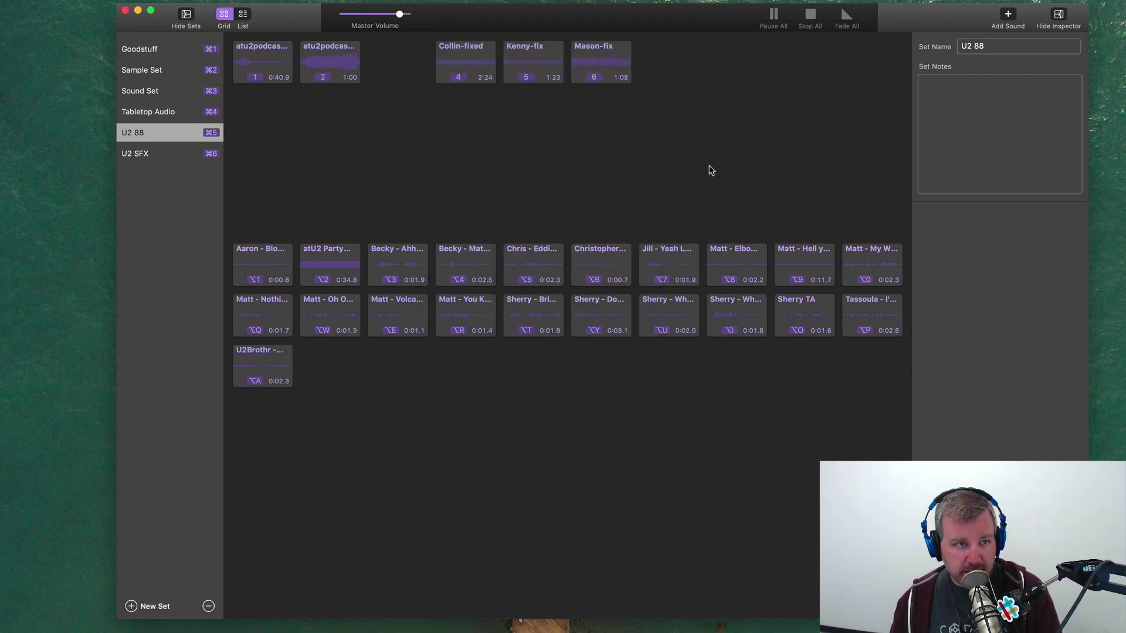
Show Loopback's Zoom Input routing and select its Farrago source feeding Channels 1 & 2
{"action": "key", "text": "super+Tab"}
{"action": "key", "text": "super+Tab"}
{"action": "key", "text": "super+Tab"}
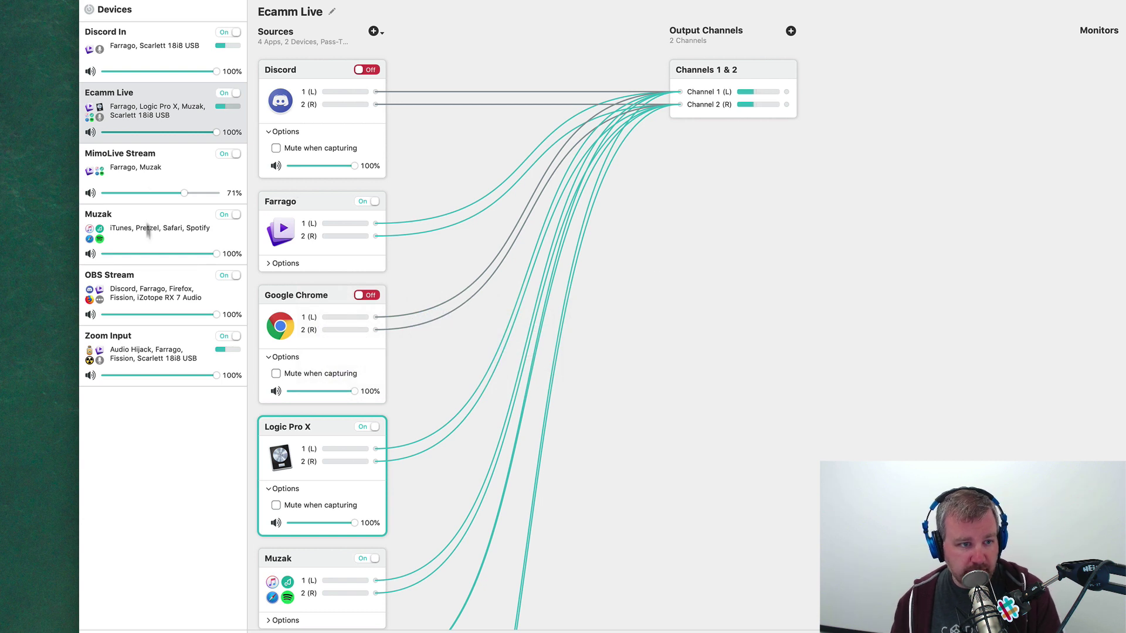
{"action": "left_click", "coordinate": [140, 355]}
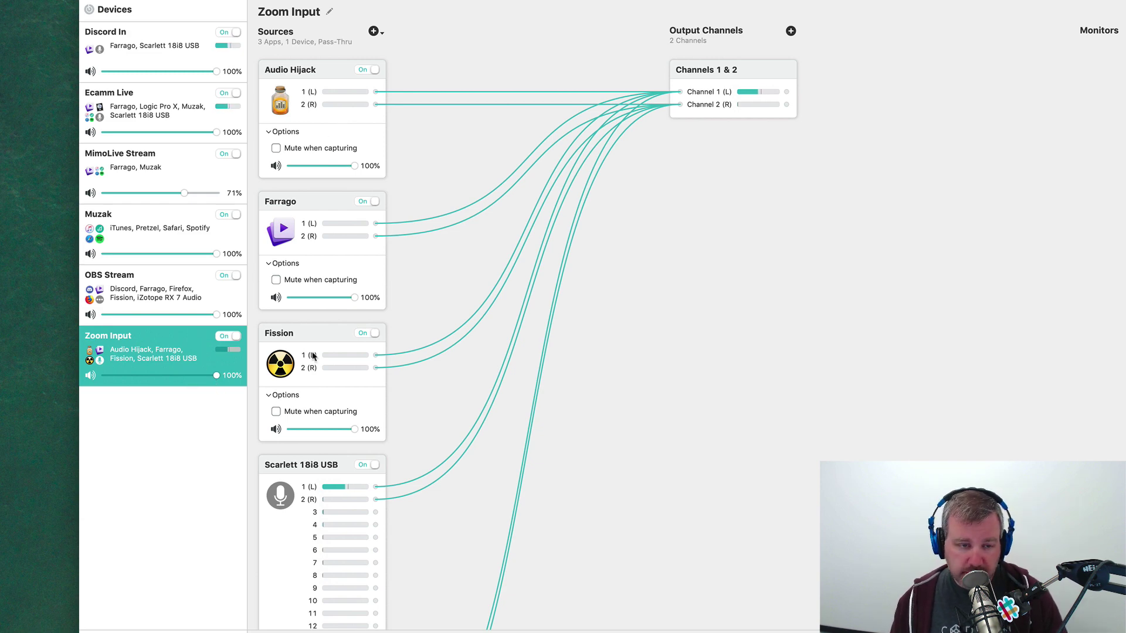
{"action": "scroll", "coordinate": [333, 443], "scroll_direction": "down", "scroll_amount": 2}
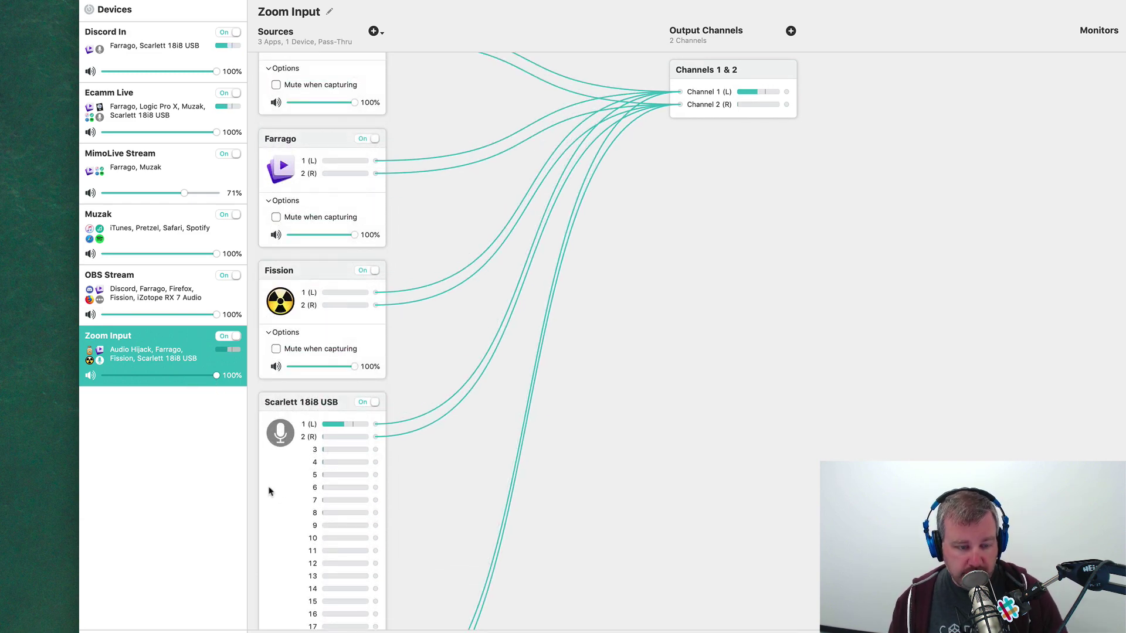
{"action": "scroll", "coordinate": [319, 410], "scroll_direction": "down", "scroll_amount": 5}
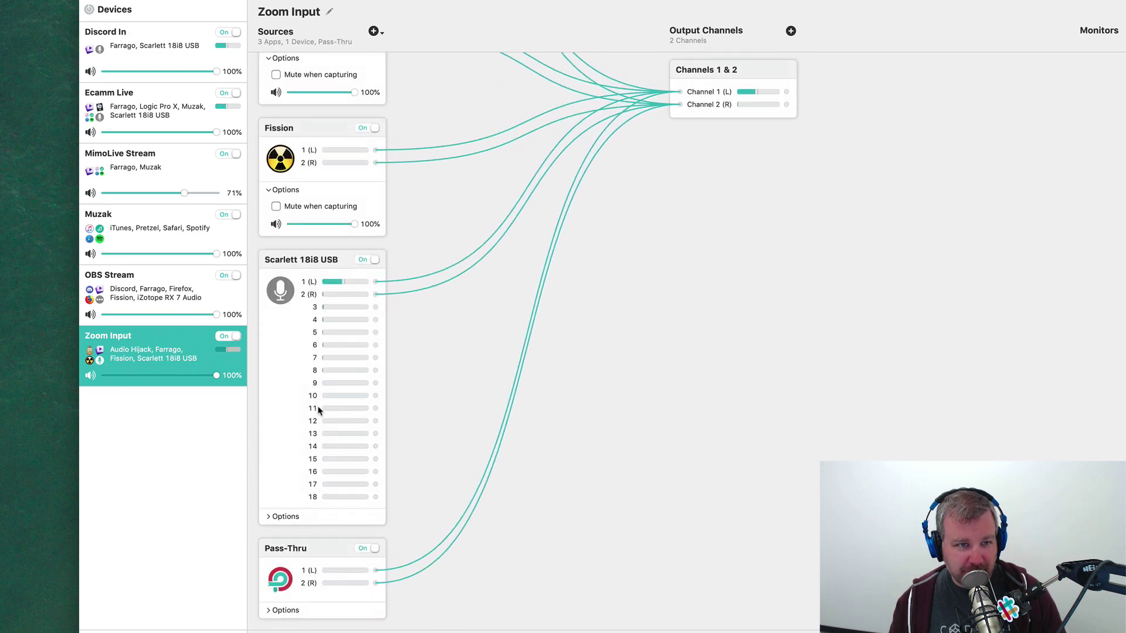
{"action": "scroll", "coordinate": [352, 425], "scroll_direction": "up", "scroll_amount": 2}
{"action": "scroll", "coordinate": [343, 422], "scroll_direction": "up", "scroll_amount": 4}
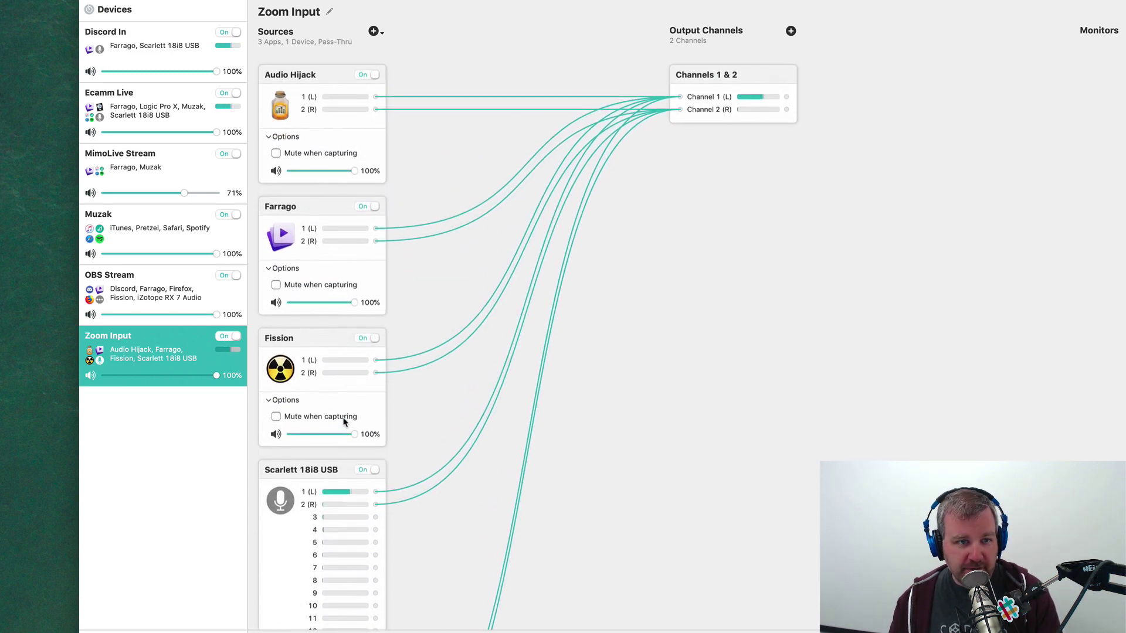
{"action": "left_click", "coordinate": [320, 221]}
Test-play atu2podcast-theme and confirm it registers on Loopback's Zoom Input meters
{"action": "key", "text": "super+Tab"}
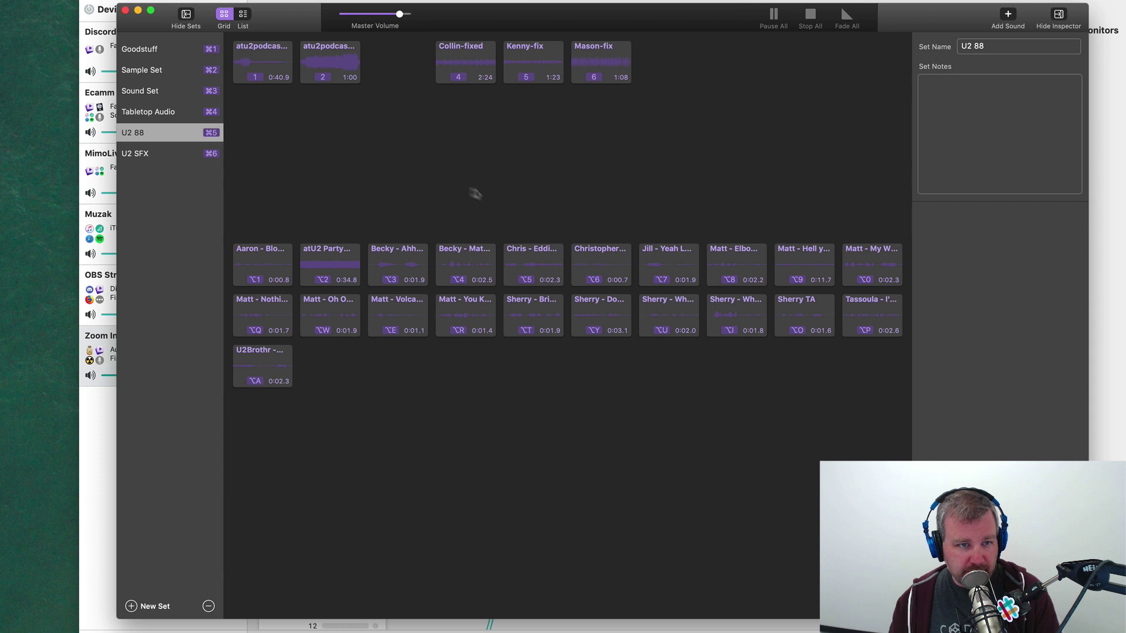
{"action": "key", "text": "super+Tab"}
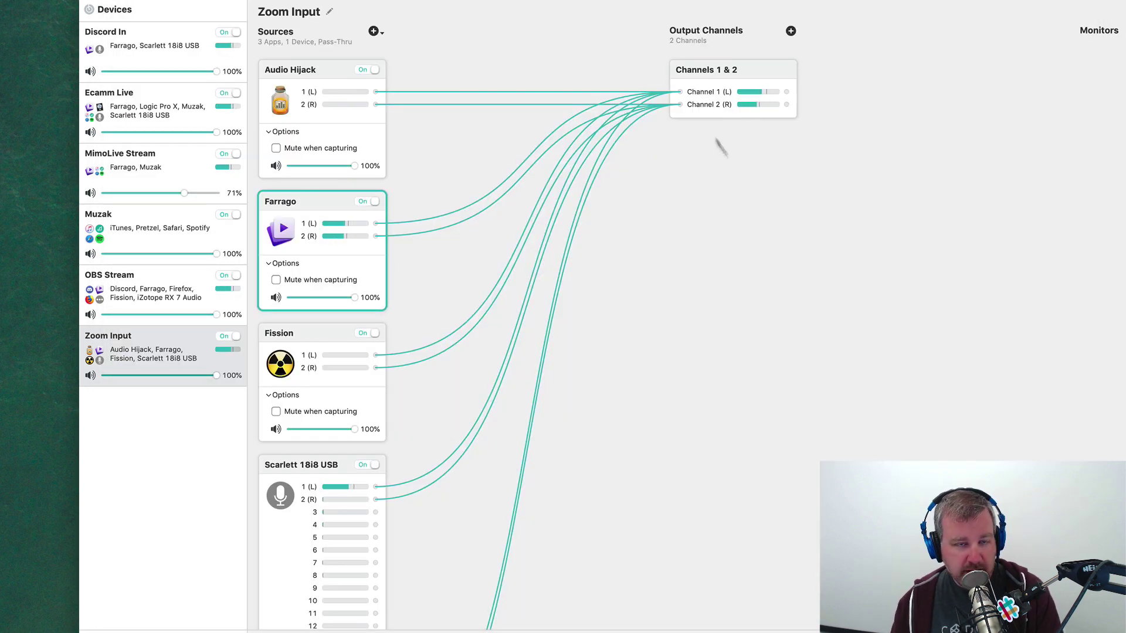
{"action": "key", "text": "super+Tab"}
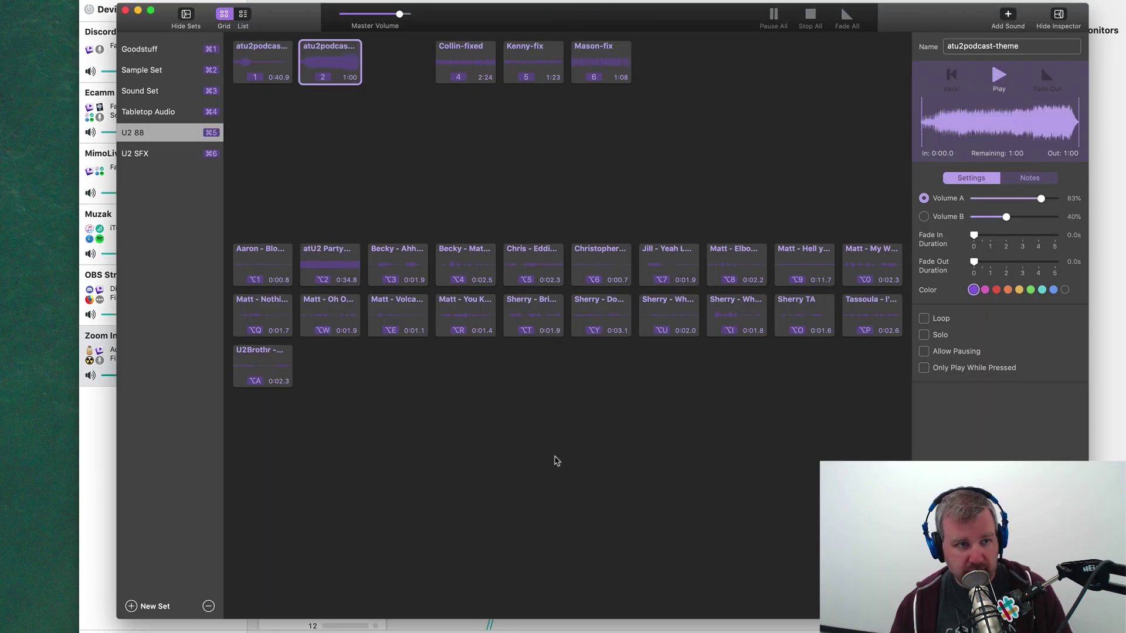
Open the Mic + Farrago + Skype session in Audio Hijack
{"action": "key", "text": "super+Tab"}
{"action": "left_click", "coordinate": [542, 128]}
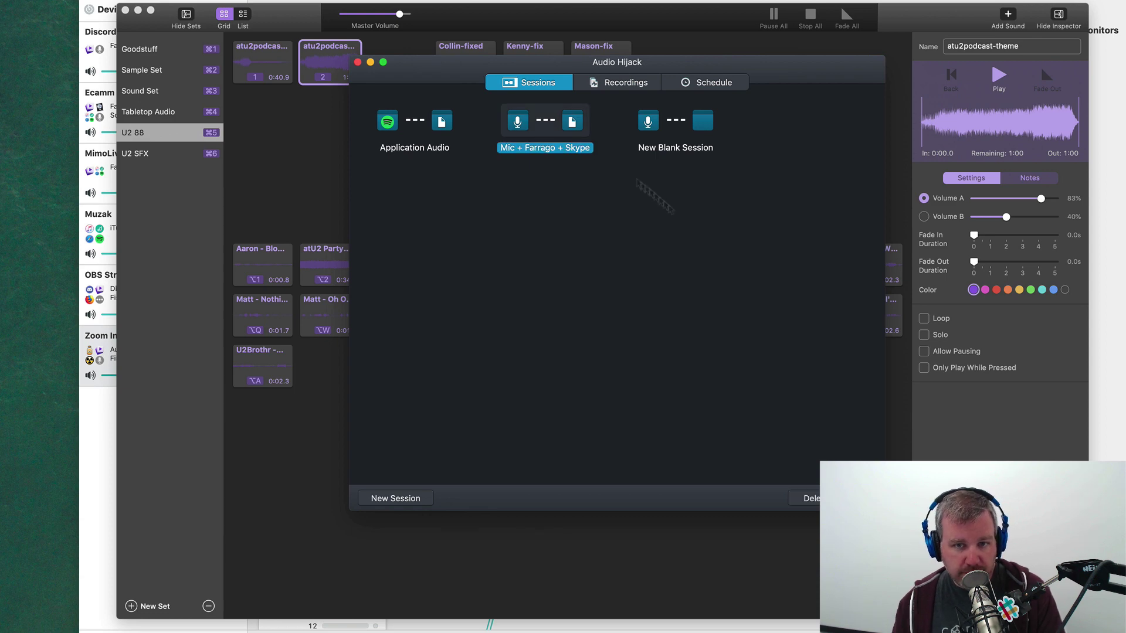
{"action": "key", "text": "Return"}
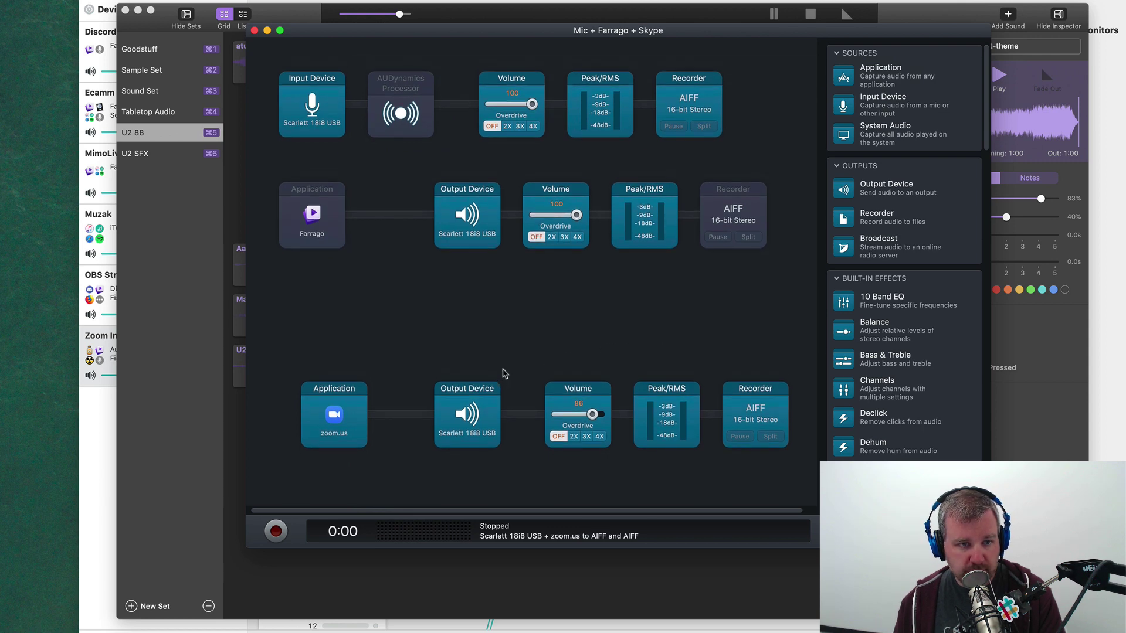
Enable audio capture on the Farrago source and check the zoom.us source settings
{"action": "left_click", "coordinate": [326, 219]}
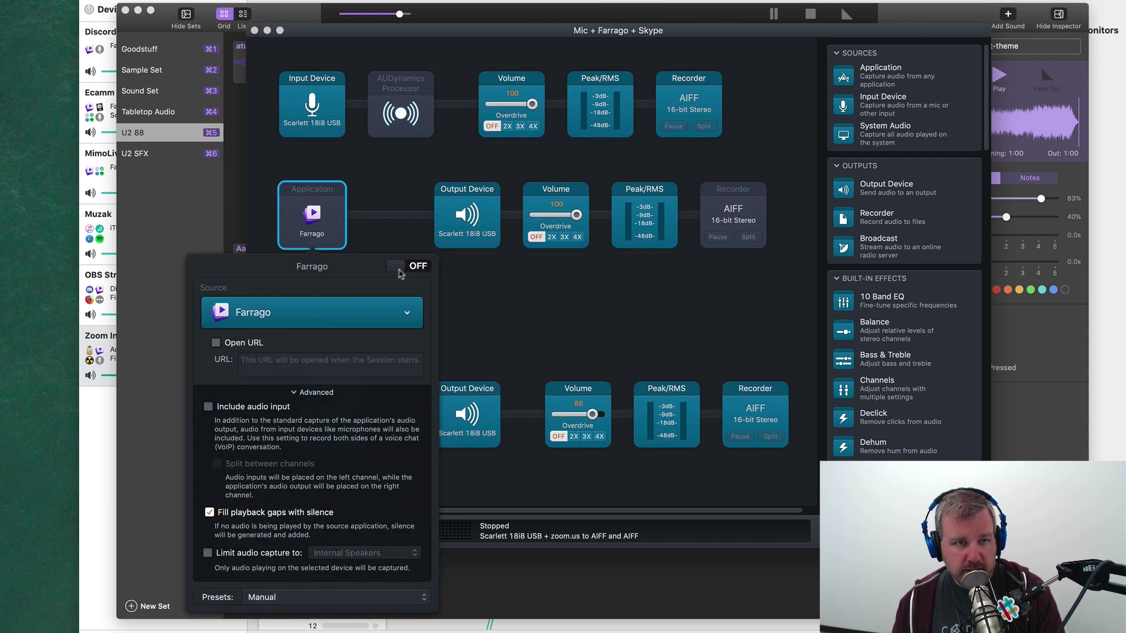
{"action": "left_click", "coordinate": [404, 271]}
{"action": "left_click", "coordinate": [498, 302]}
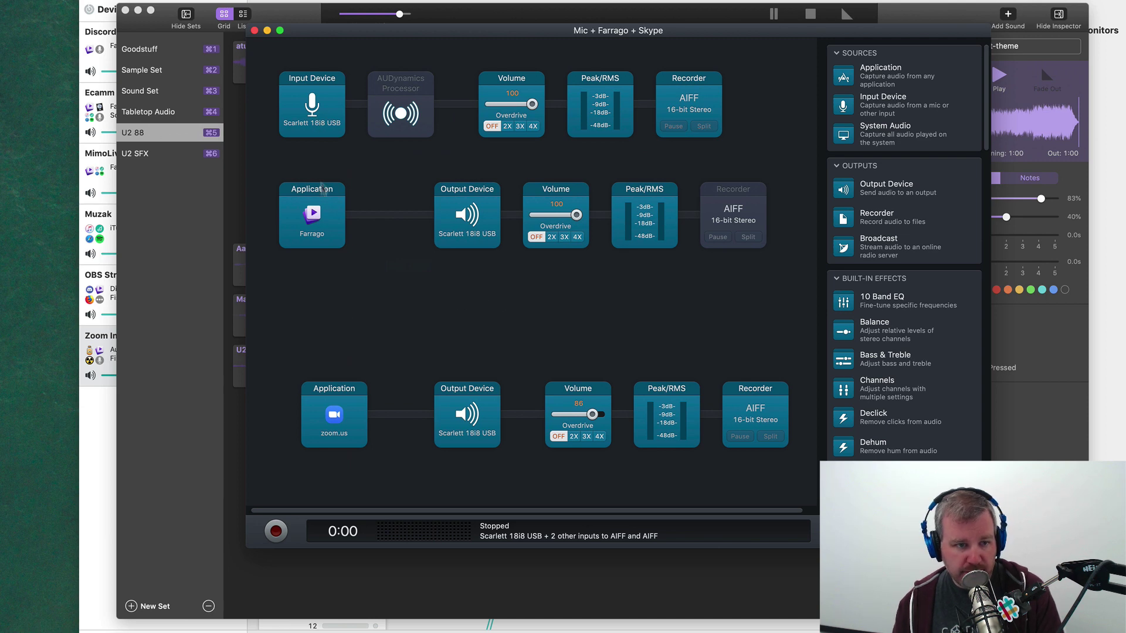
{"action": "left_click", "coordinate": [322, 235]}
{"action": "left_click", "coordinate": [390, 220]}
{"action": "left_click", "coordinate": [345, 405]}
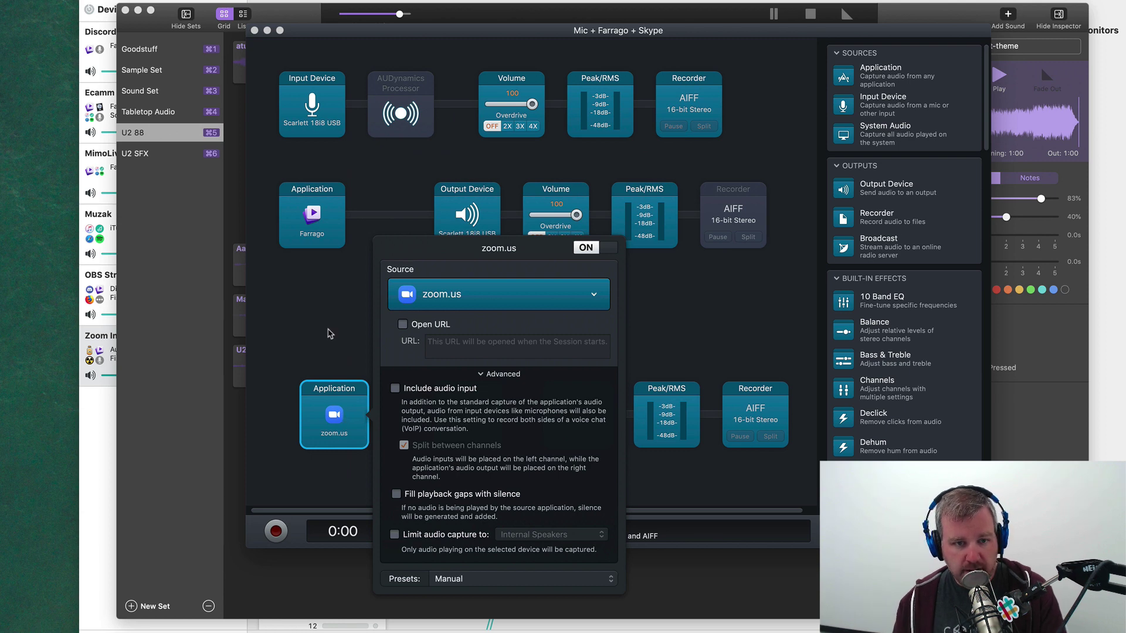
{"action": "left_click", "coordinate": [329, 333]}
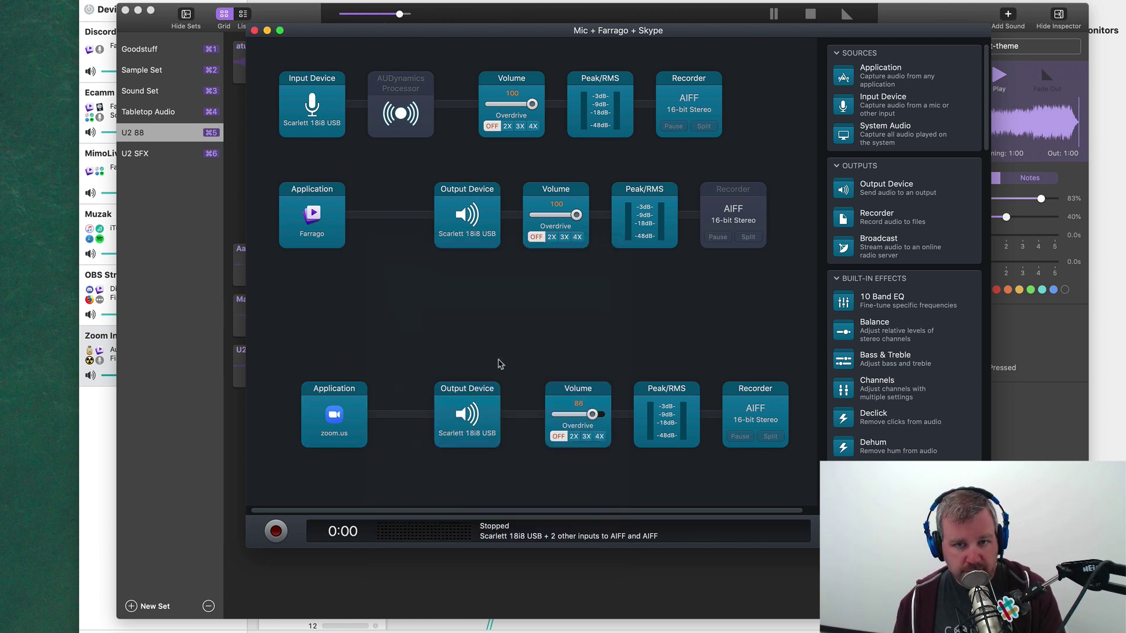
Switch on the recorder for the Farrago row
{"action": "scroll", "coordinate": [501, 363], "scroll_direction": "right", "scroll_amount": 2}
{"action": "left_click", "coordinate": [718, 211]}
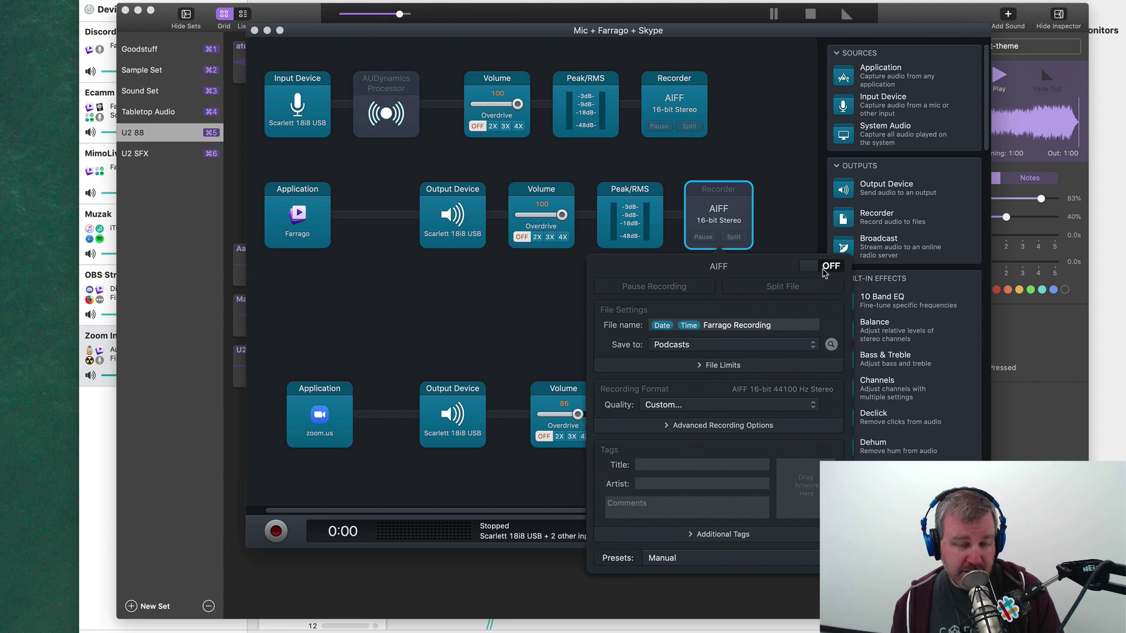
{"action": "left_click", "coordinate": [824, 273]}
{"action": "left_click", "coordinate": [481, 314]}
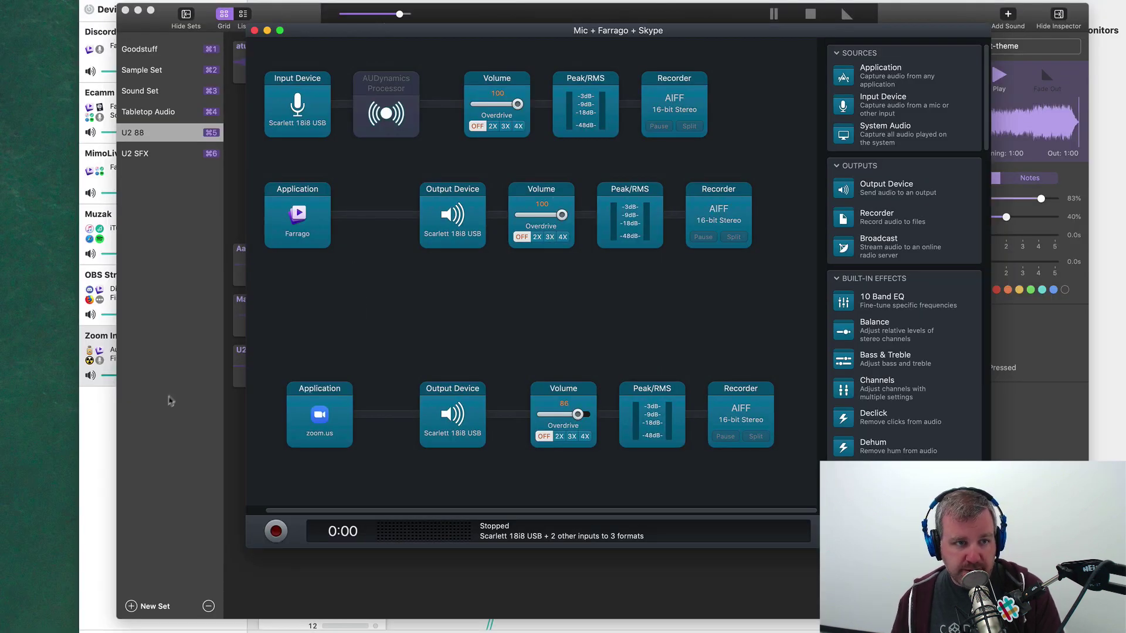
Switch Farrago to the U2 SFX set and fire the Bono and Adam clips G, D, X, C, V
{"action": "left_click", "coordinate": [163, 409]}
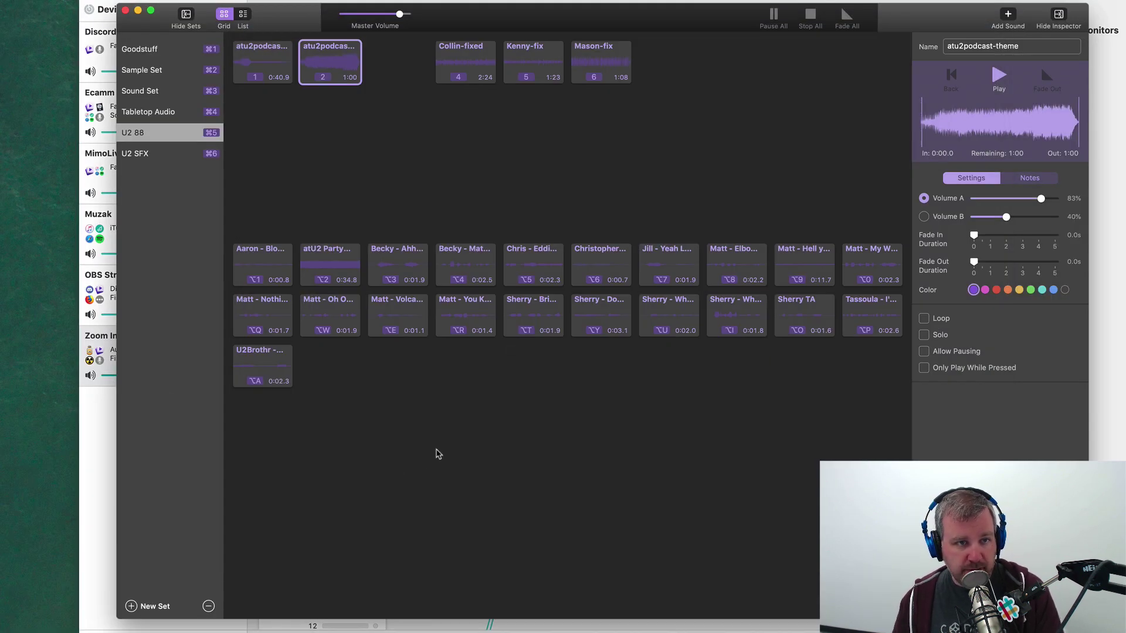
{"action": "key", "text": "super+4"}
{"action": "key", "text": "super+6"}
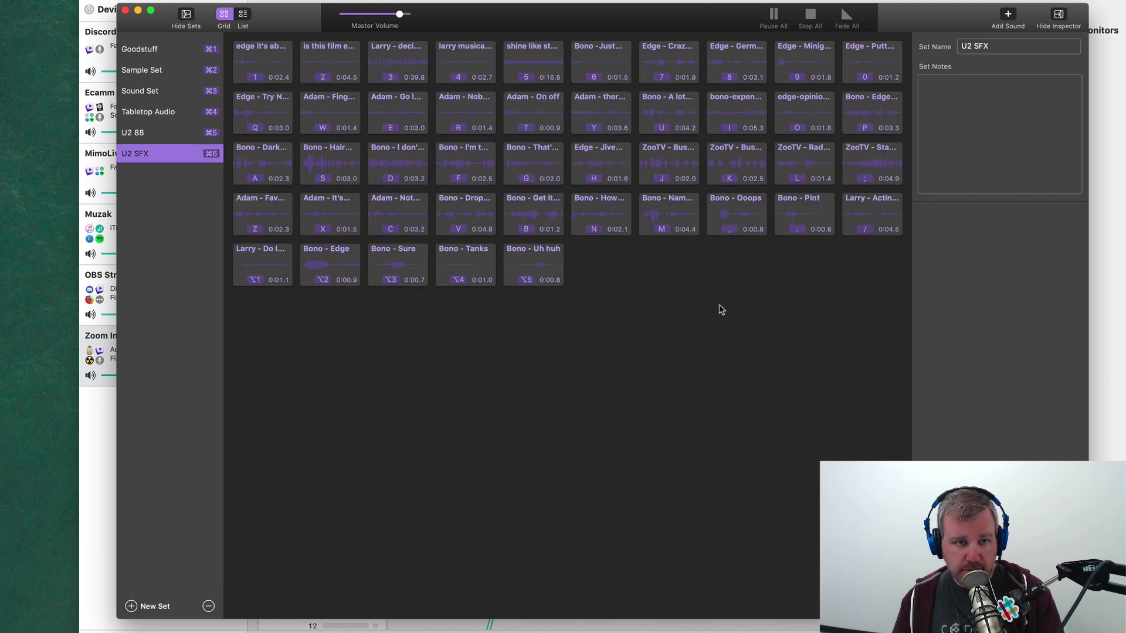
{"action": "key", "text": "g"}
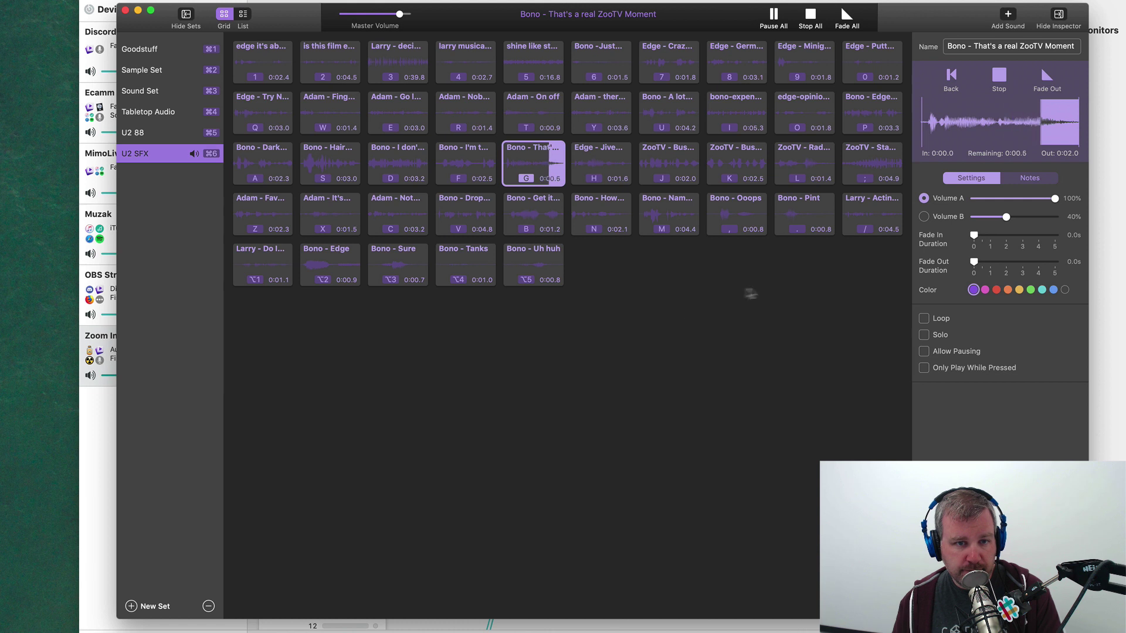
{"action": "key", "text": "d"}
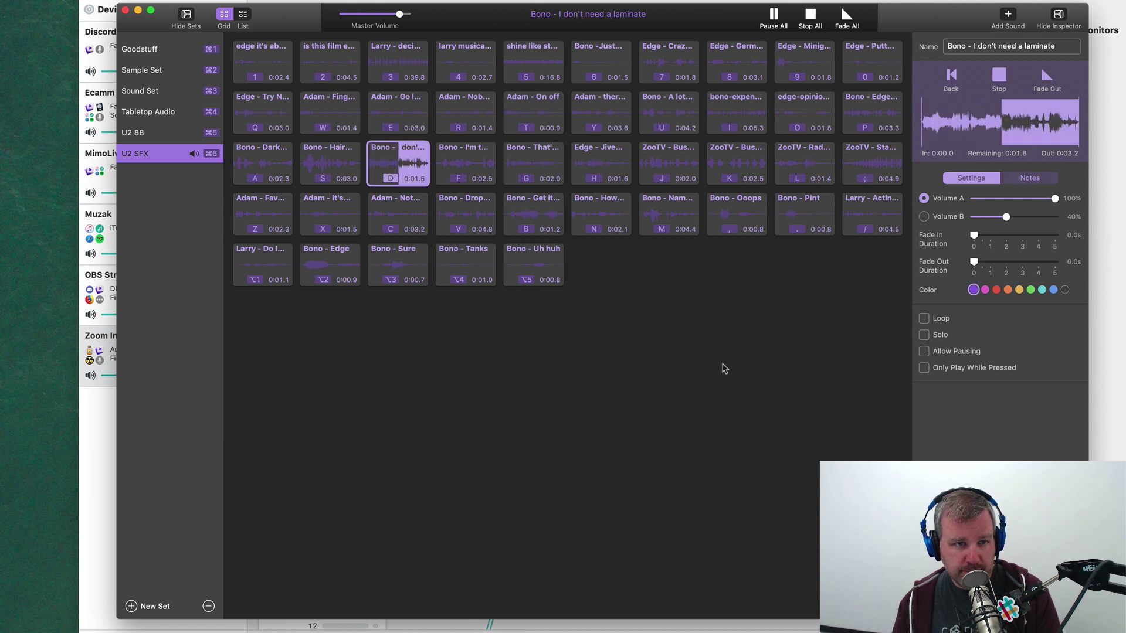
{"action": "key", "text": "x"}
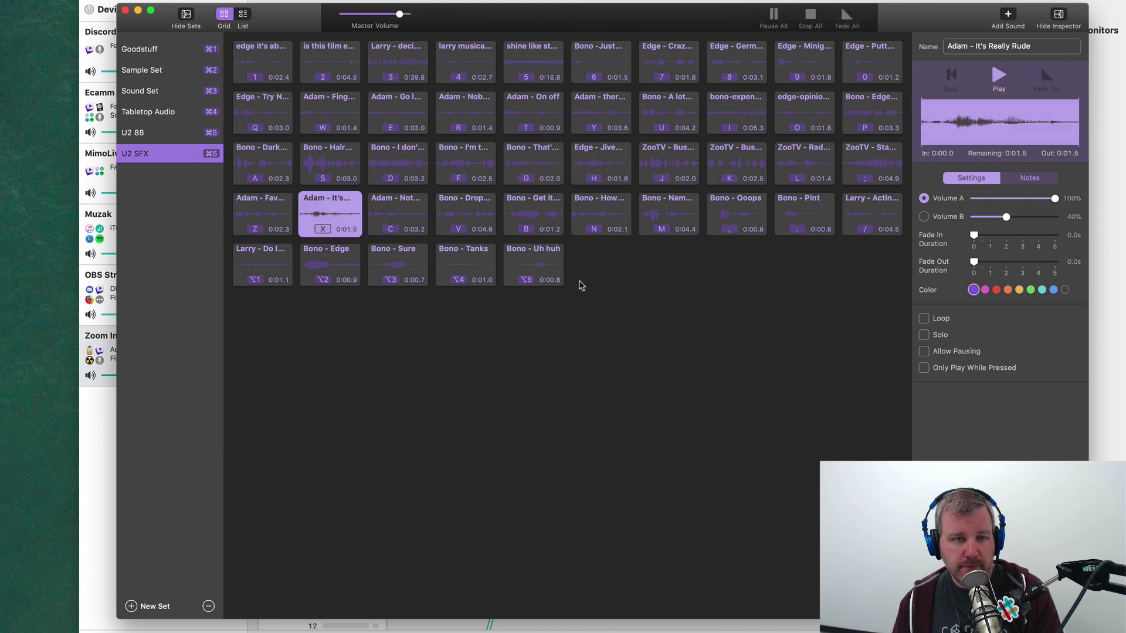
{"action": "key", "text": "c"}
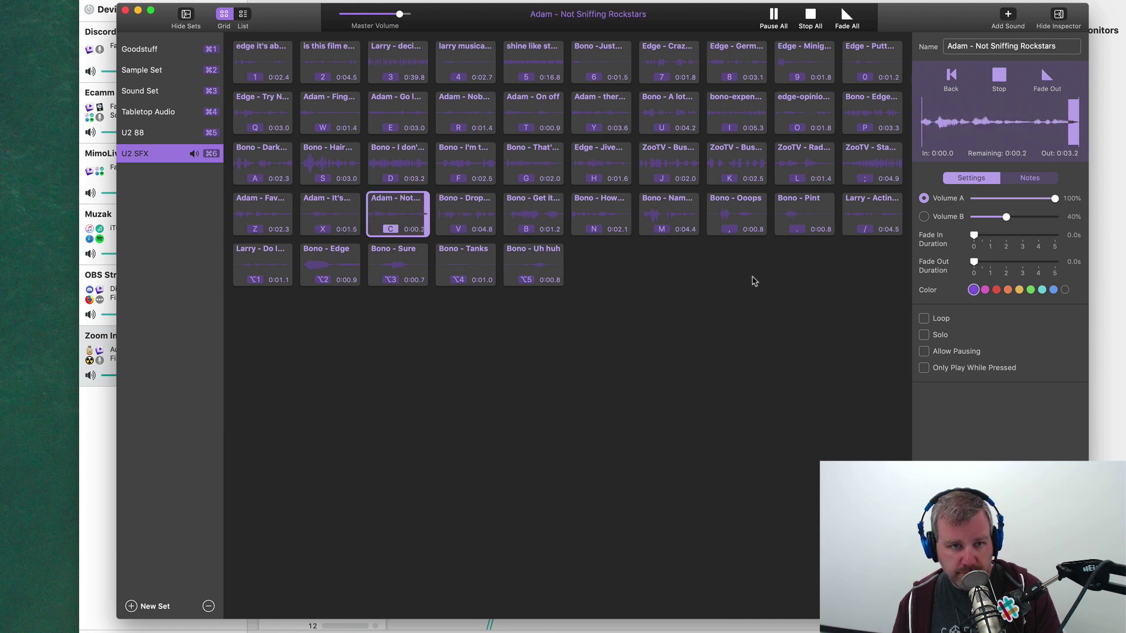
{"action": "key", "text": "Right"}
{"action": "key", "text": "v"}
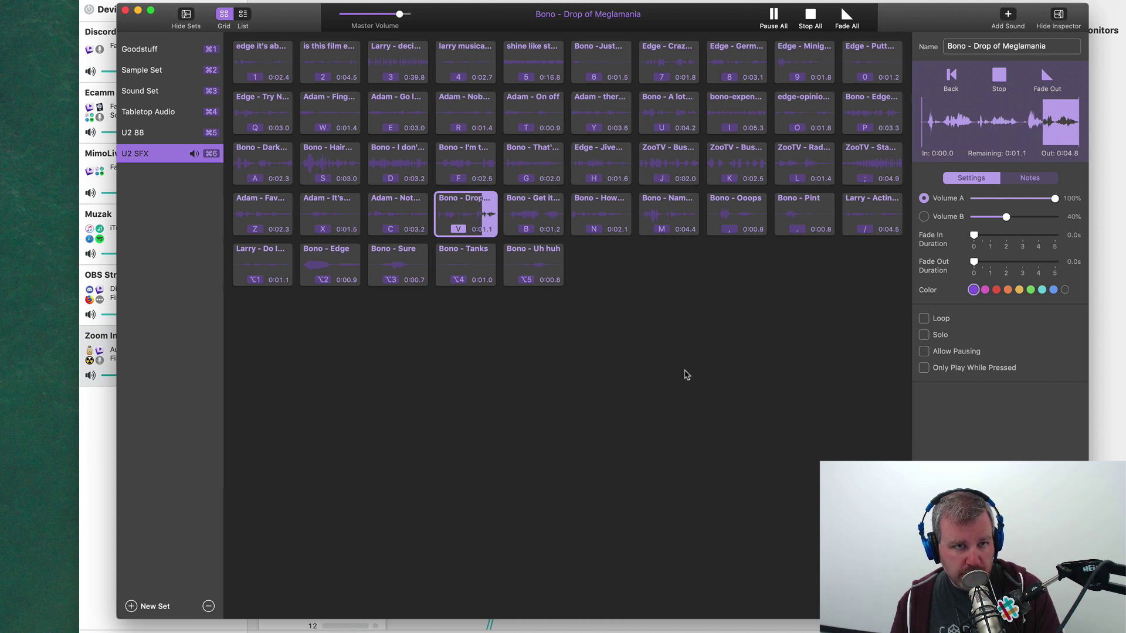
Fire Goodstuff clips 4, 5, Q, W, S, cut U short, then play sadtrombone (6)
{"action": "key", "text": "super+1"}
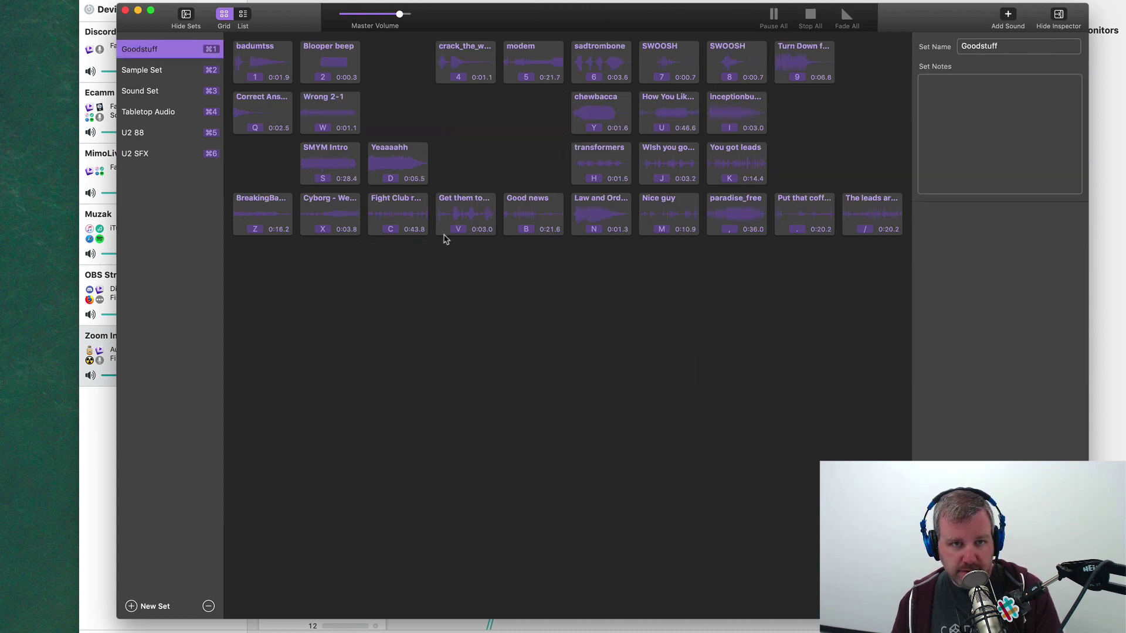
{"action": "key", "text": "4"}
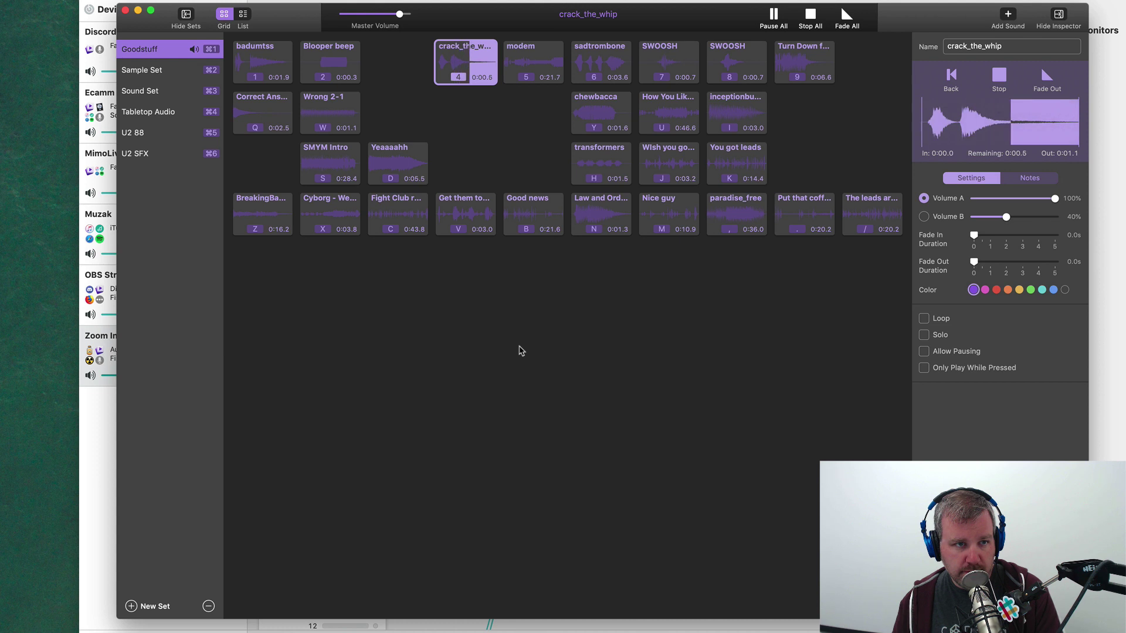
{"action": "key", "text": "5"}
{"action": "key", "text": "5"}
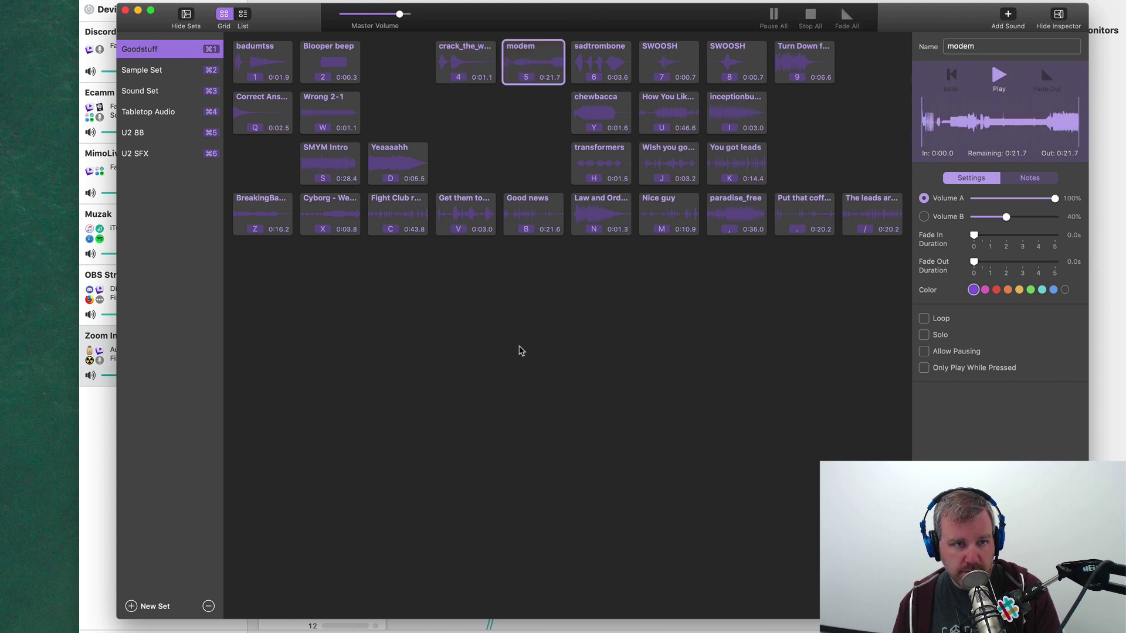
{"action": "key", "text": "q"}
{"action": "key", "text": "w"}
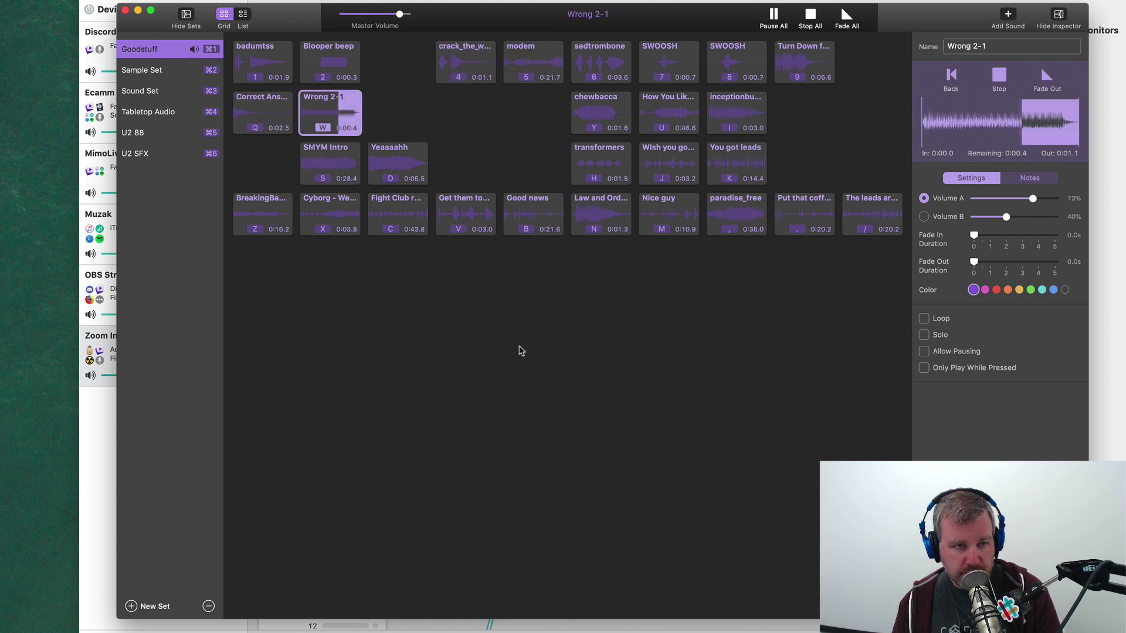
{"action": "key", "text": "s"}
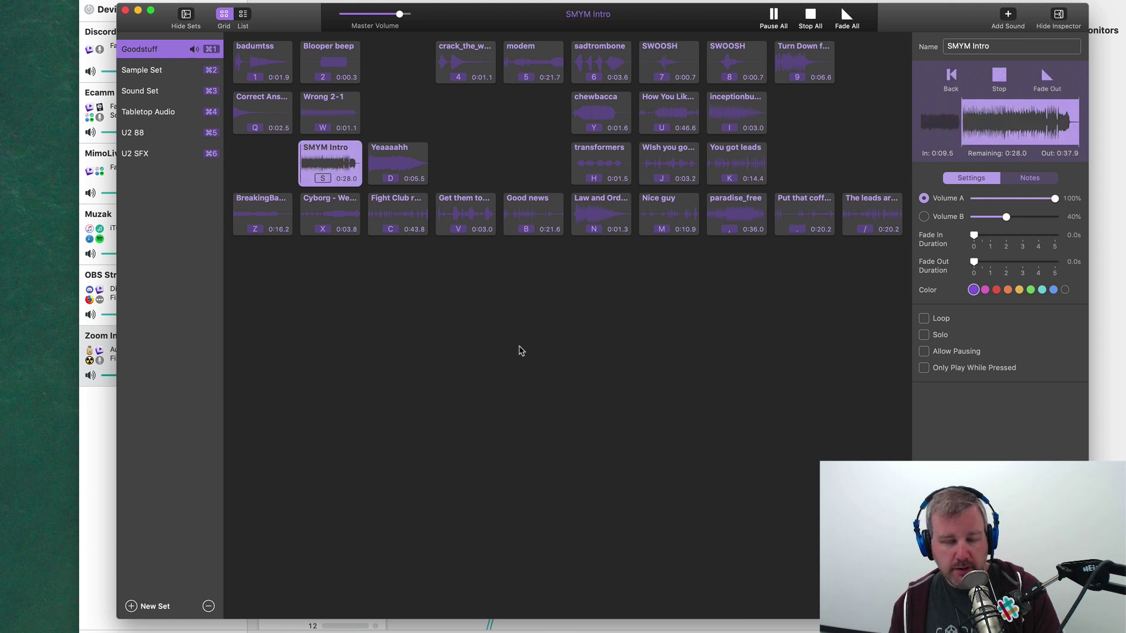
{"action": "key", "text": "u"}
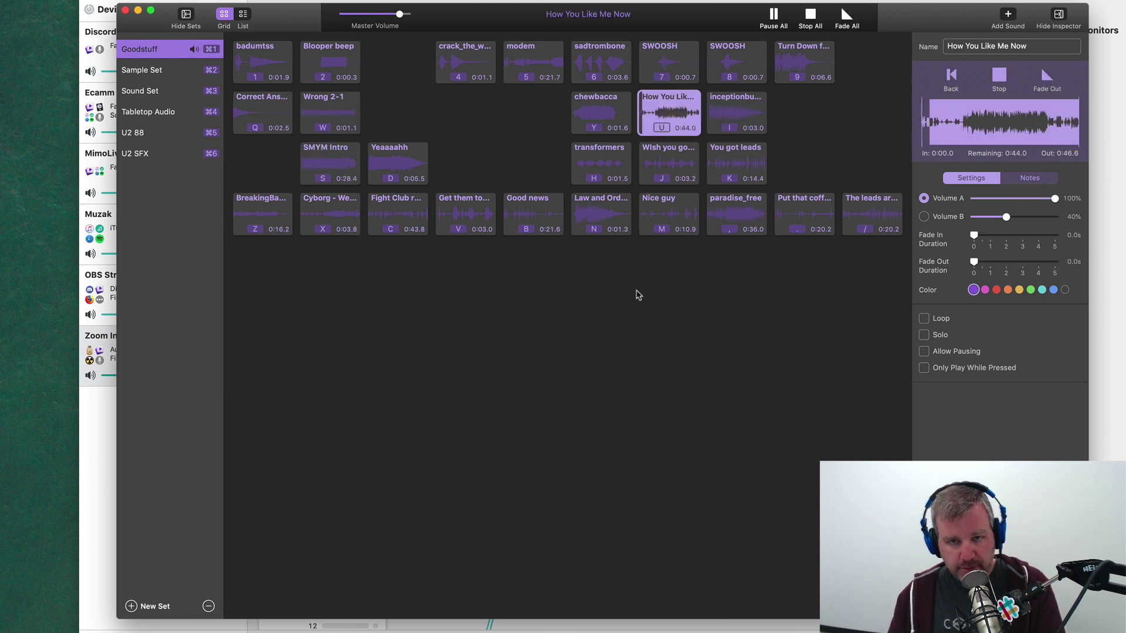
{"action": "key", "text": "u"}
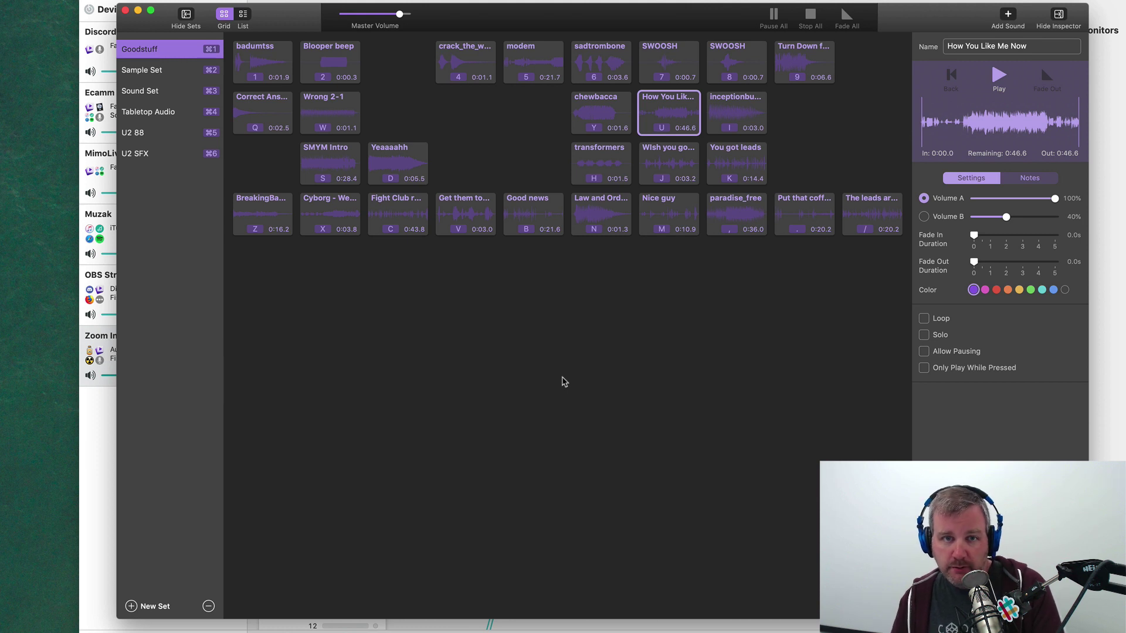
{"action": "key", "text": "6"}
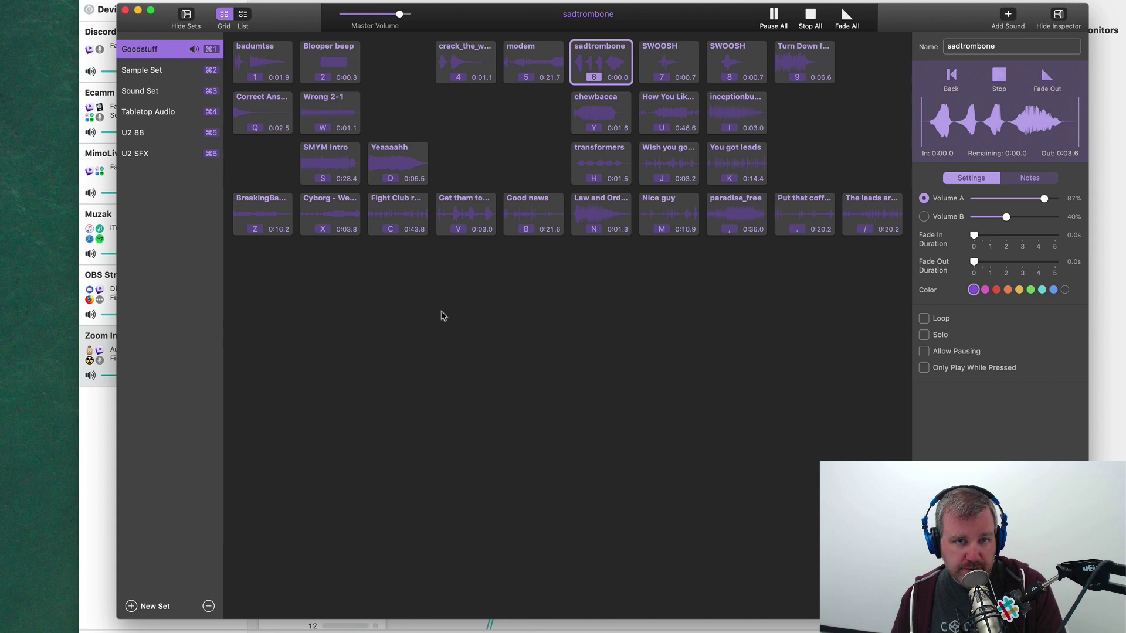
{"action": "key", "text": "super+Tab"}
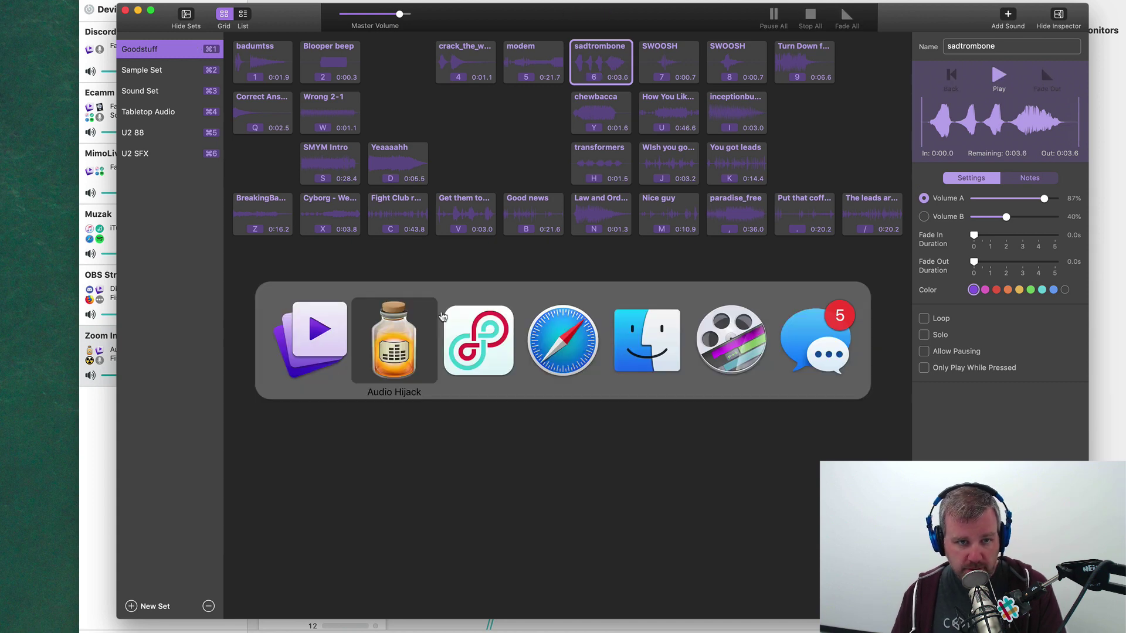
Cmd-Tab to Farrago and back, leaving the stopped Audio Hijack session in front
{"action": "key", "text": "super+Tab"}
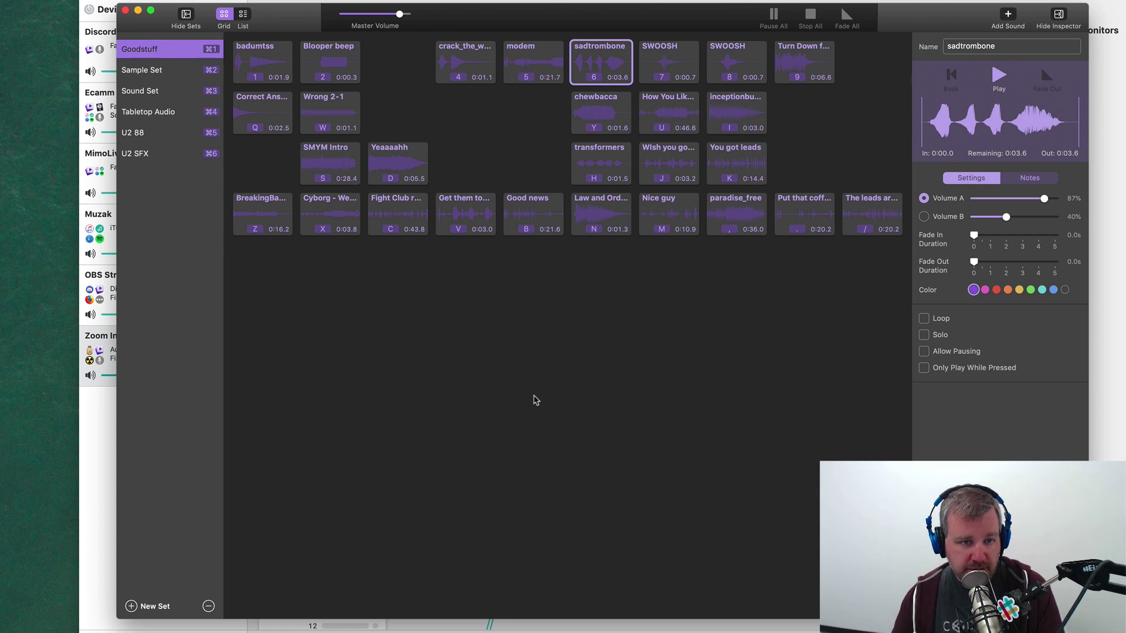
{"action": "key", "text": "super+Tab"}
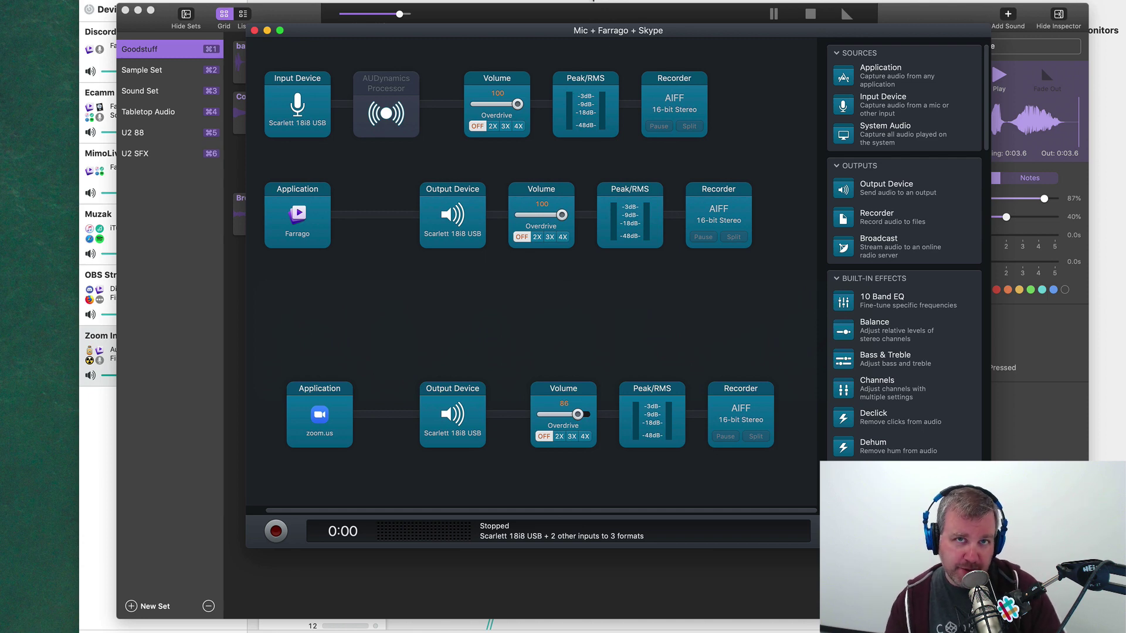
Move Audio Hijack and Farrago aside so Loopback's Zoom Input device is visible
{"action": "key", "text": "super+Tab"}
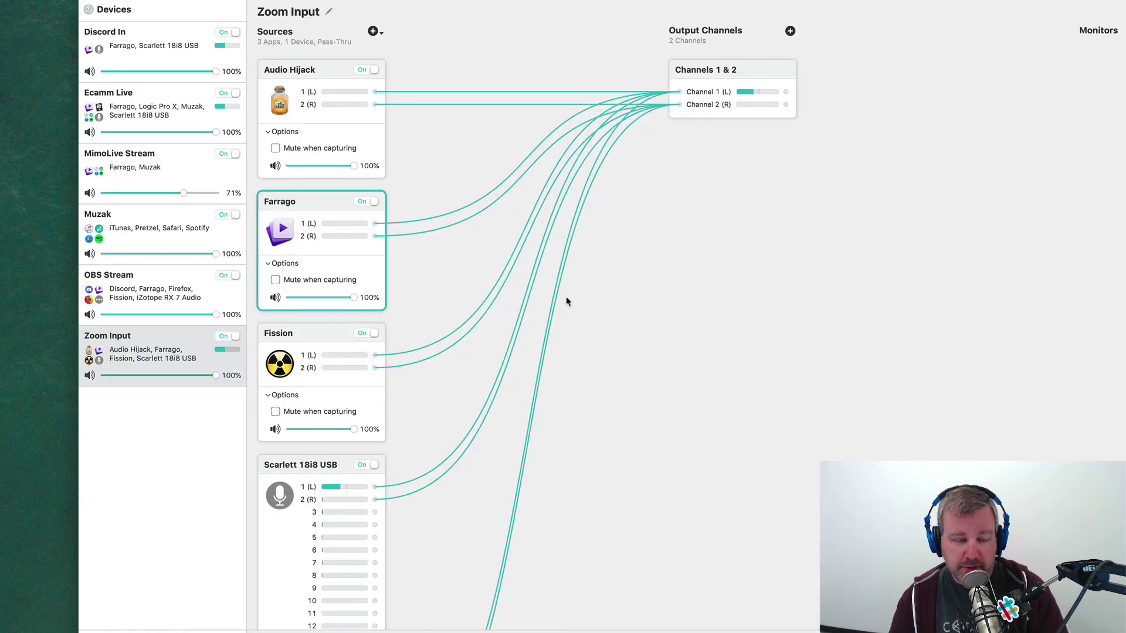